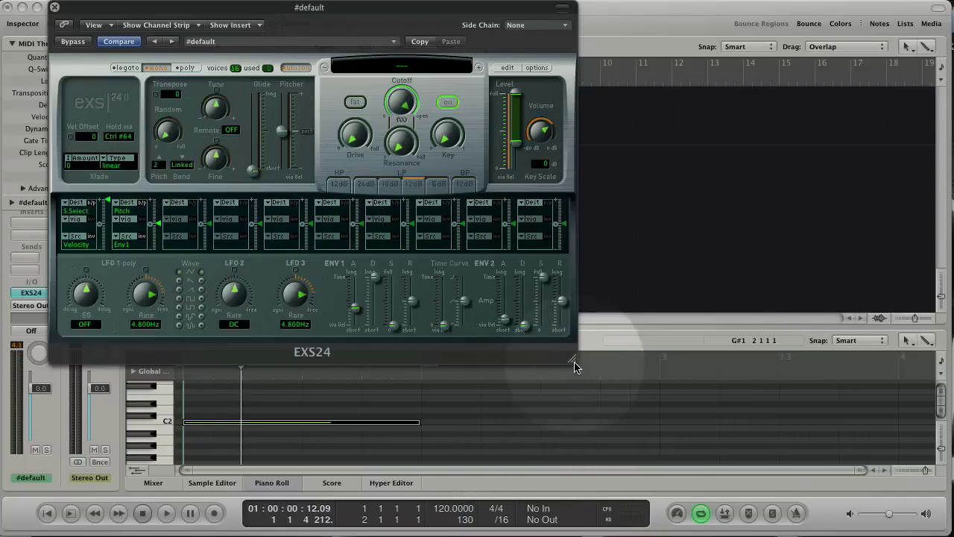
- Resize the EXS24 editor window so the sampler panel fills most of the screen
left_click_drag(574, 362, 688, 497)
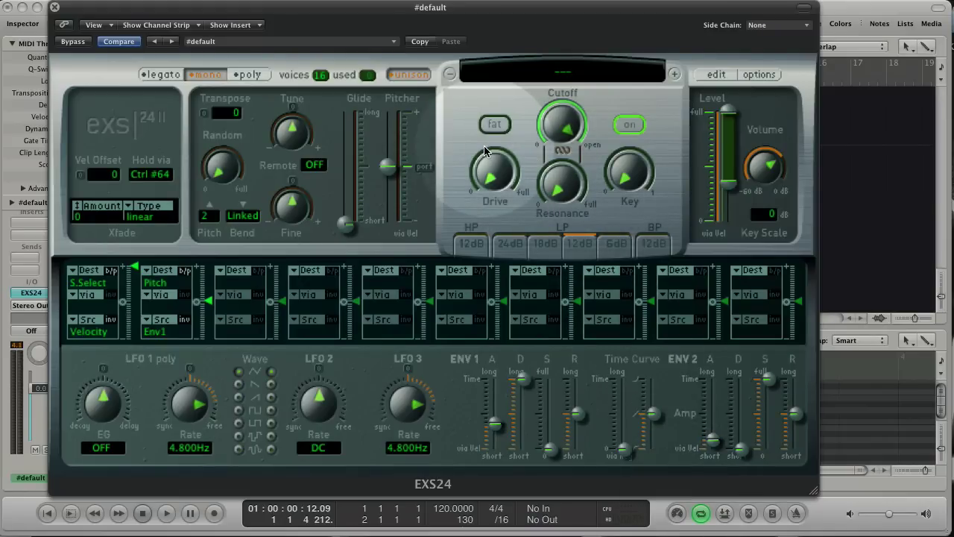
- Bring up the Musical Typing keyboard and play test notes C2 and B2
key("super+k")
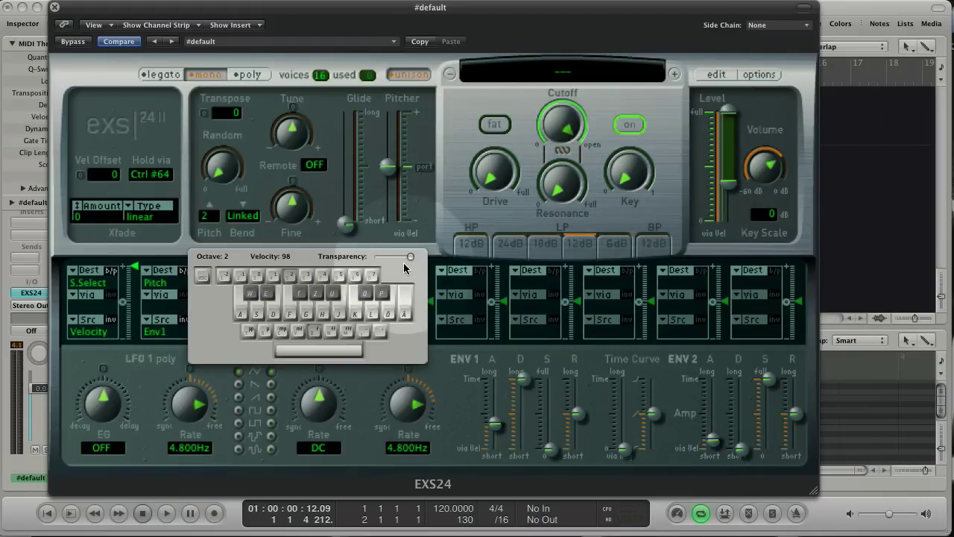
key("j")
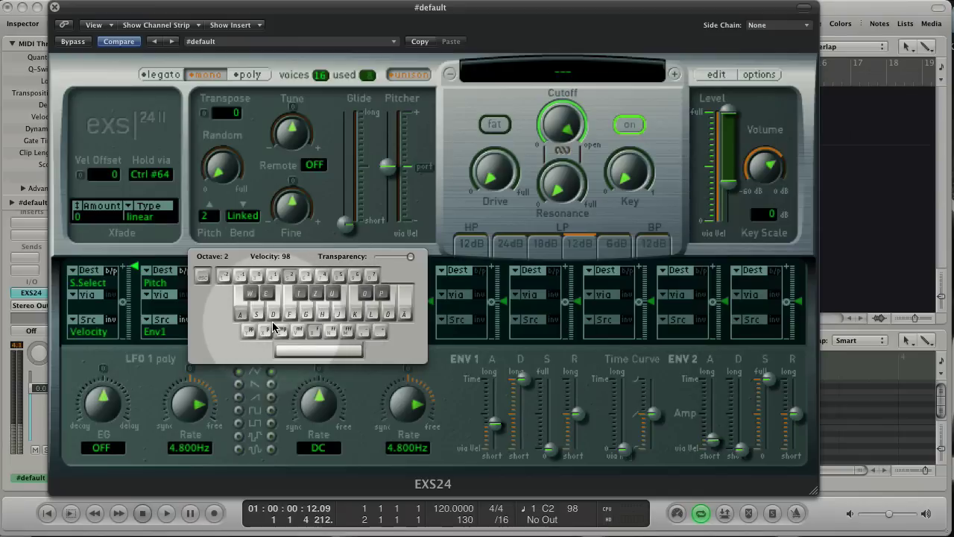
key("a")
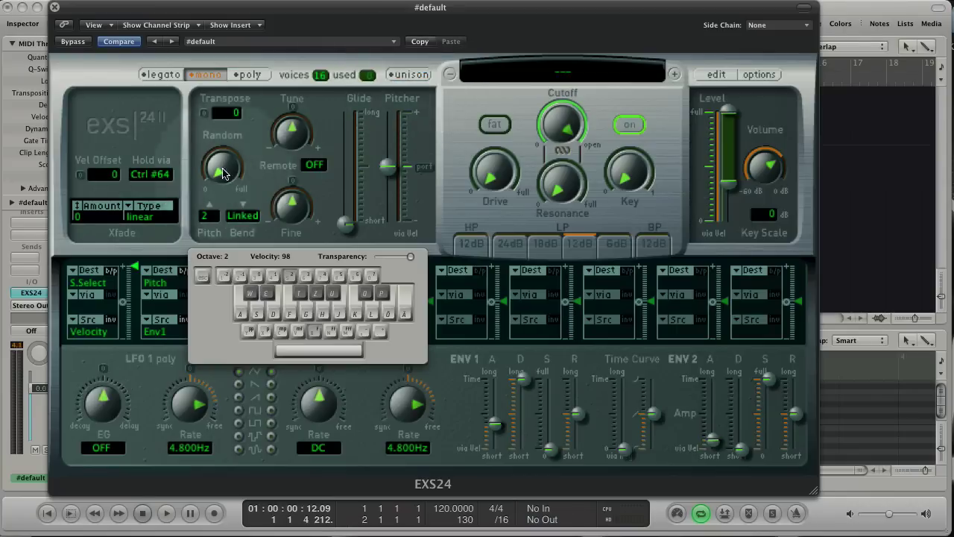
- Switch the EXS24 to Poly mode, adjust the voice count, and play a chord
left_click(155, 201)
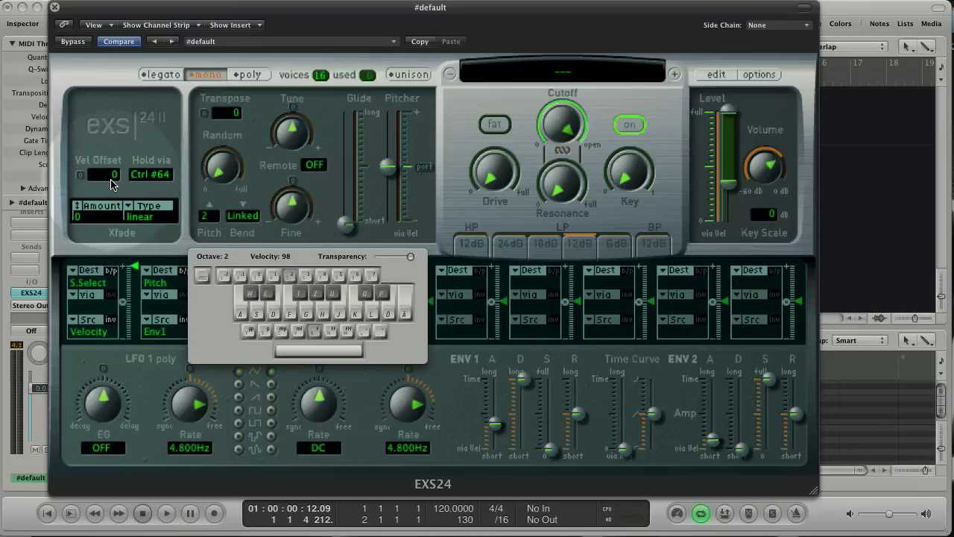
left_click(249, 74)
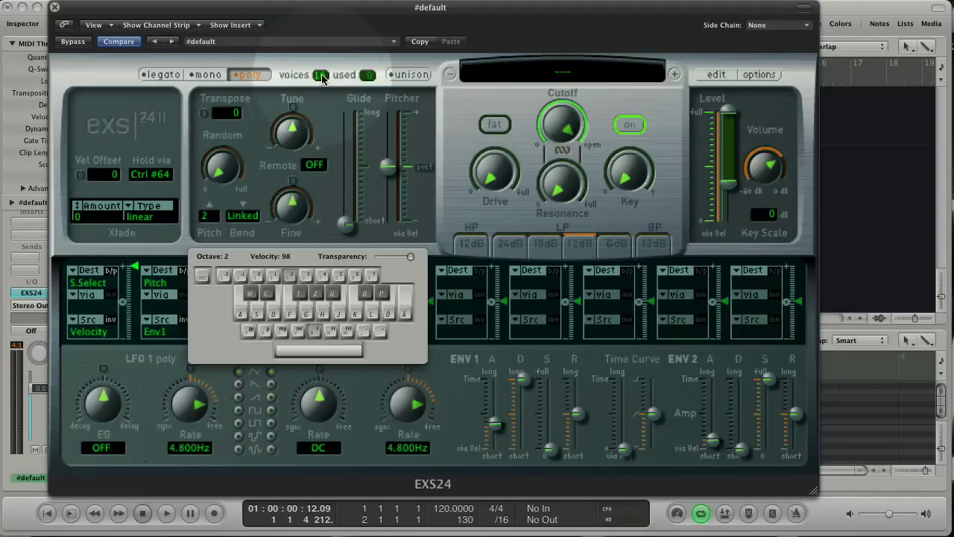
mouse_move(321, 78)
left_mouse_down()
mouse_move(328, 40)
mouse_move(326, 67)
left_mouse_up()
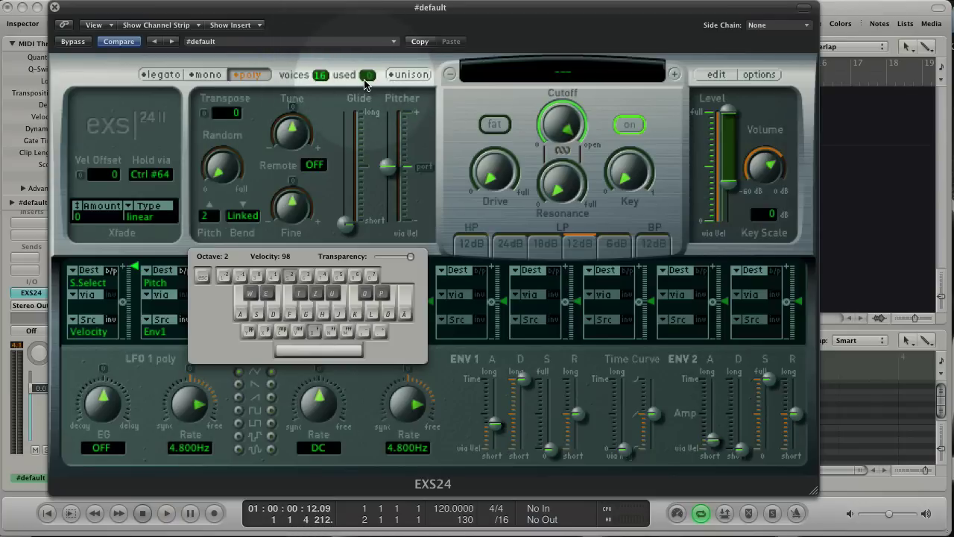
key("a")
key("j")
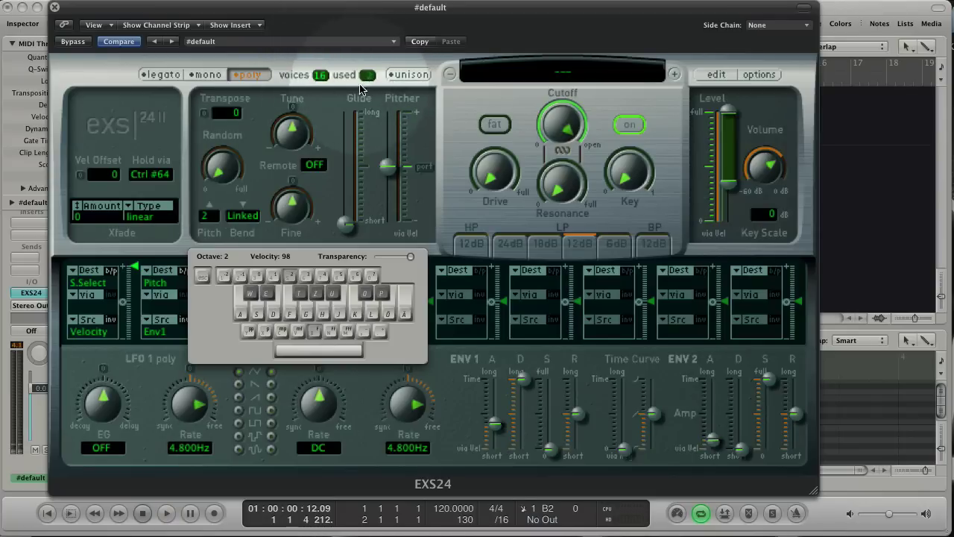
- Confirm Poly mode is on and play two four-note chords
left_click(249, 76)
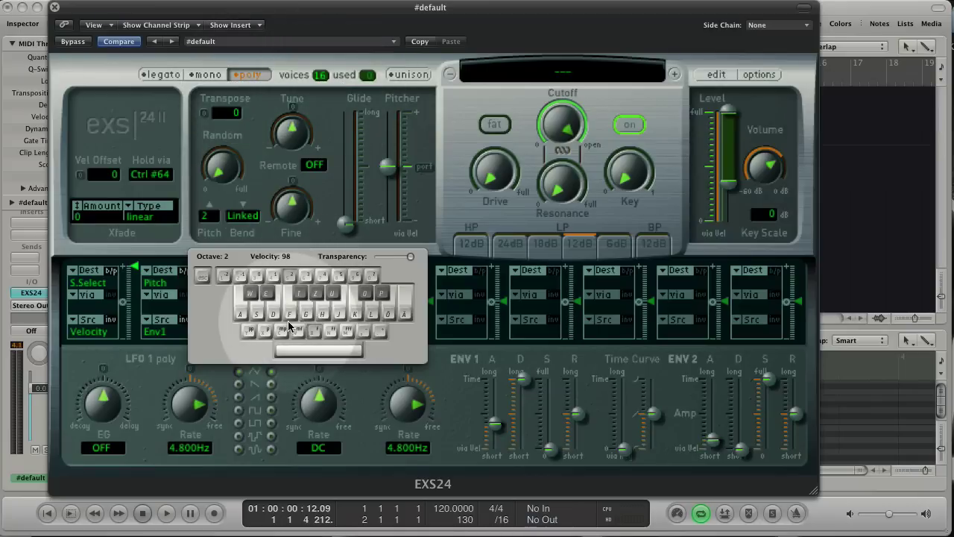
key("d")
key("f")
key("g")
key("k")
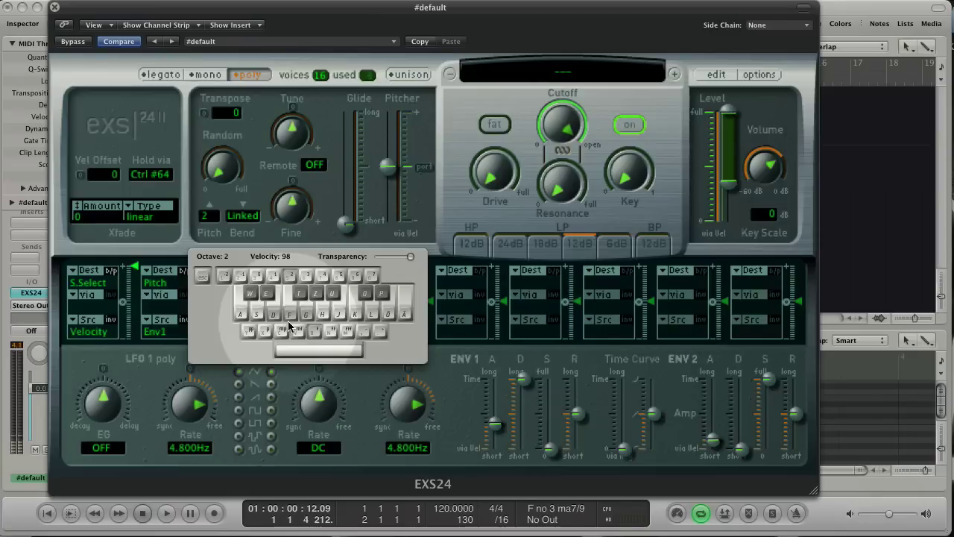
key("s")
key("d")
key("f")
key("g")
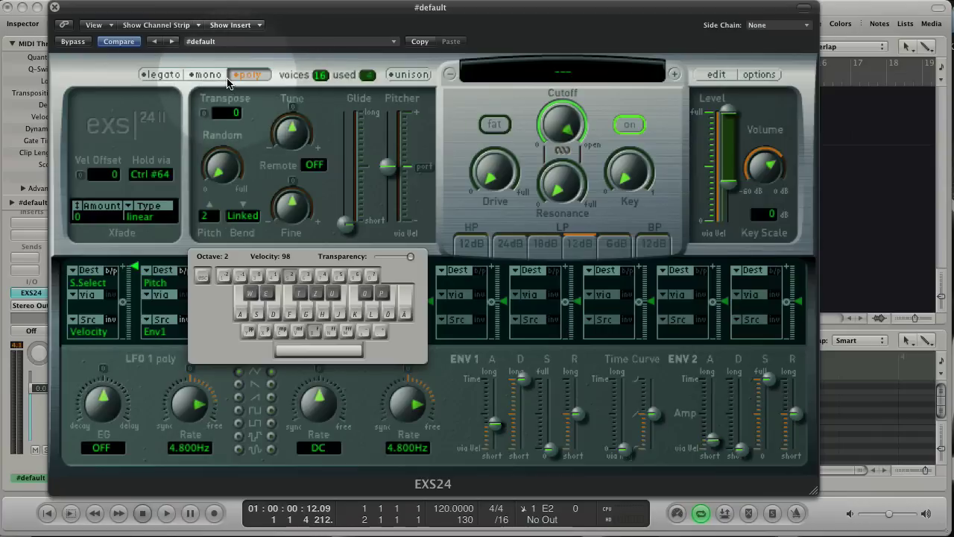
- Switch the EXS24 to Mono and replay the G no 3 5/7/13 chord to compare
left_click(207, 75)
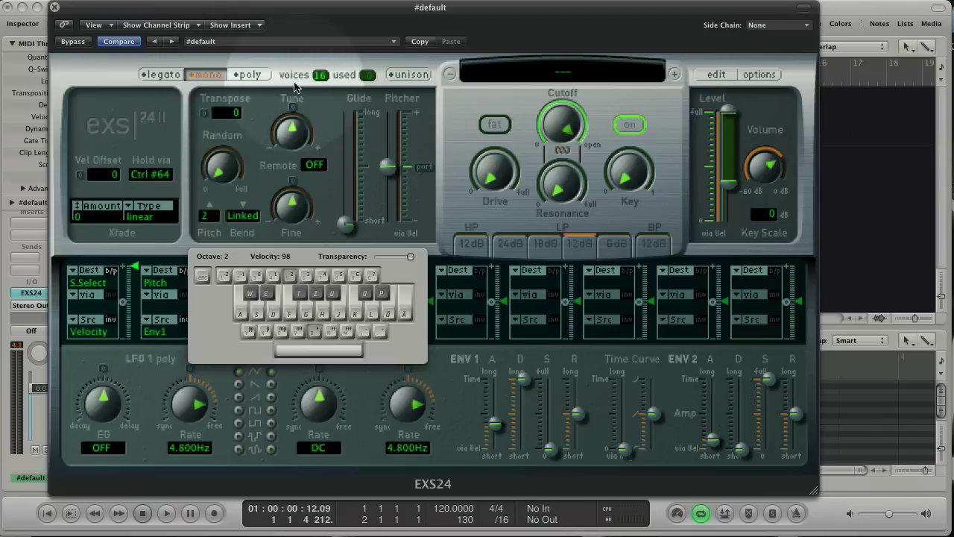
key("s")
key("d")
key("f")
key("g")
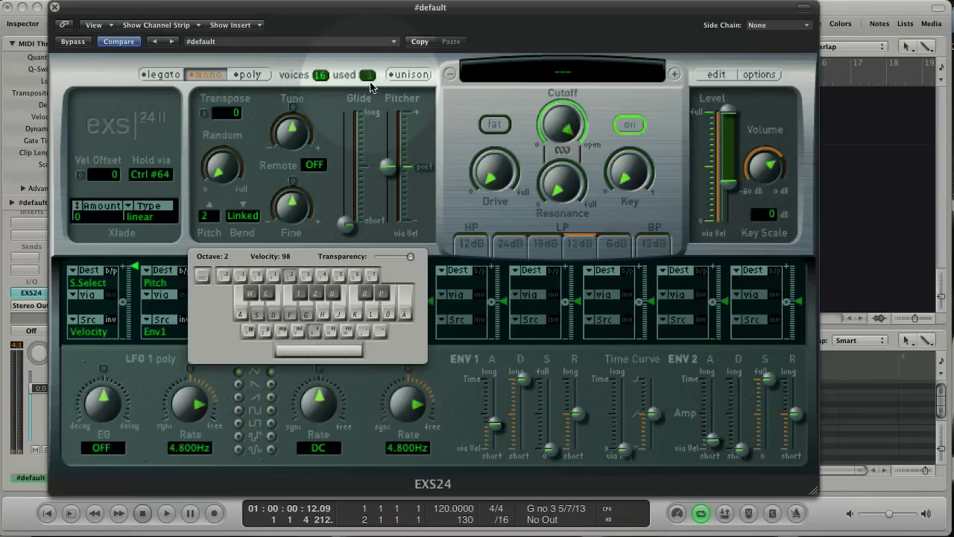
- Set Legato mode, lengthen the ENV2 attack, raise volume to about -11 dB, and play G2
left_click(173, 75)
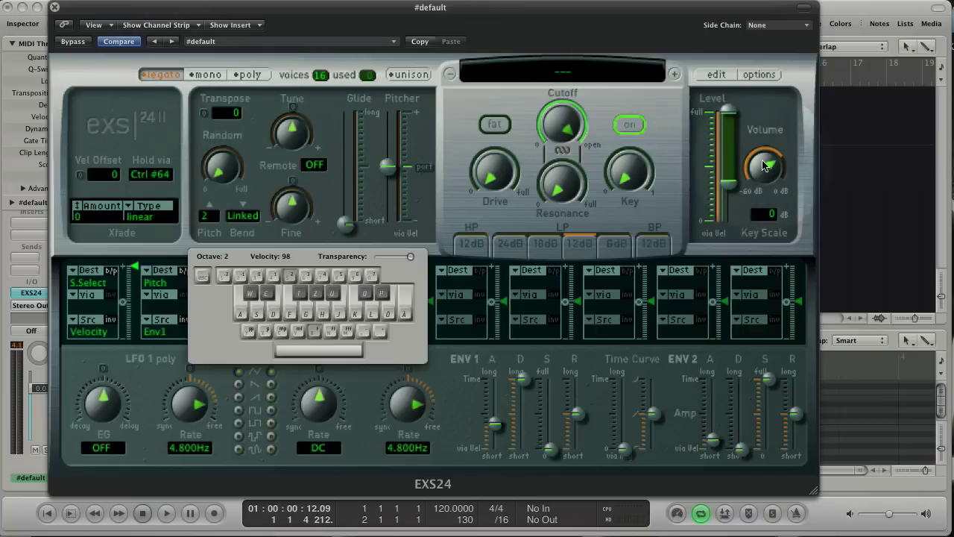
mouse_move(764, 154)
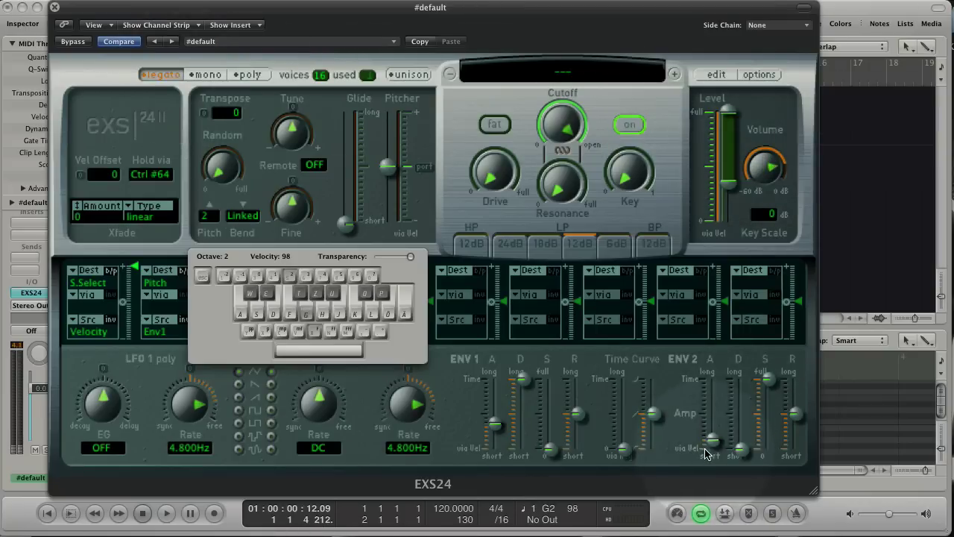
left_click_drag(711, 445, 713, 431)
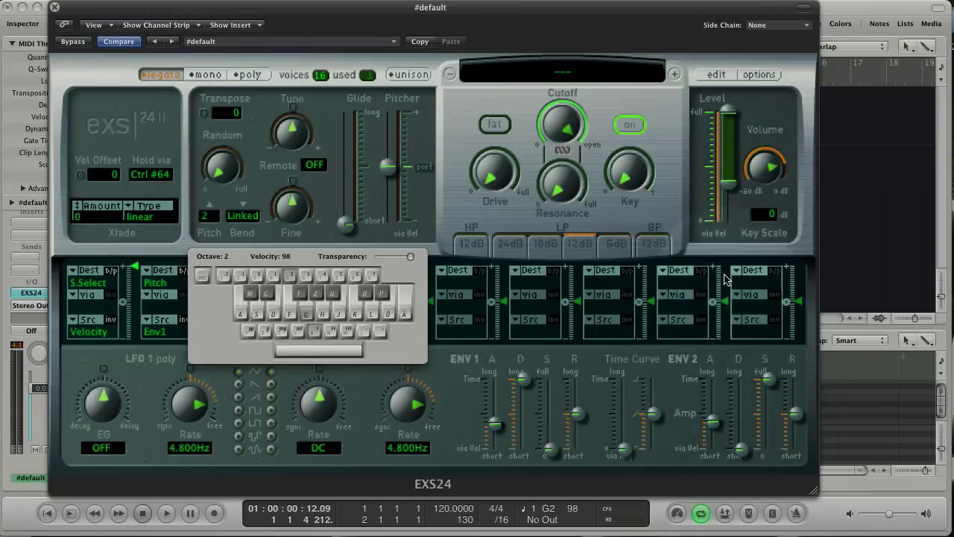
left_click_drag(759, 173, 751, 162)
key("g")
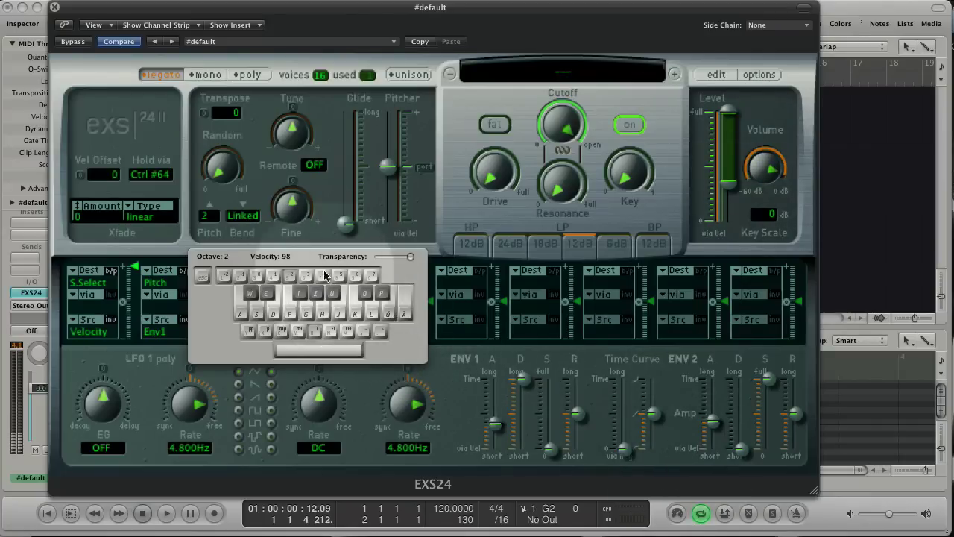
- Compare by playing G2, switching to Mono, then returning to Legato
key("g")
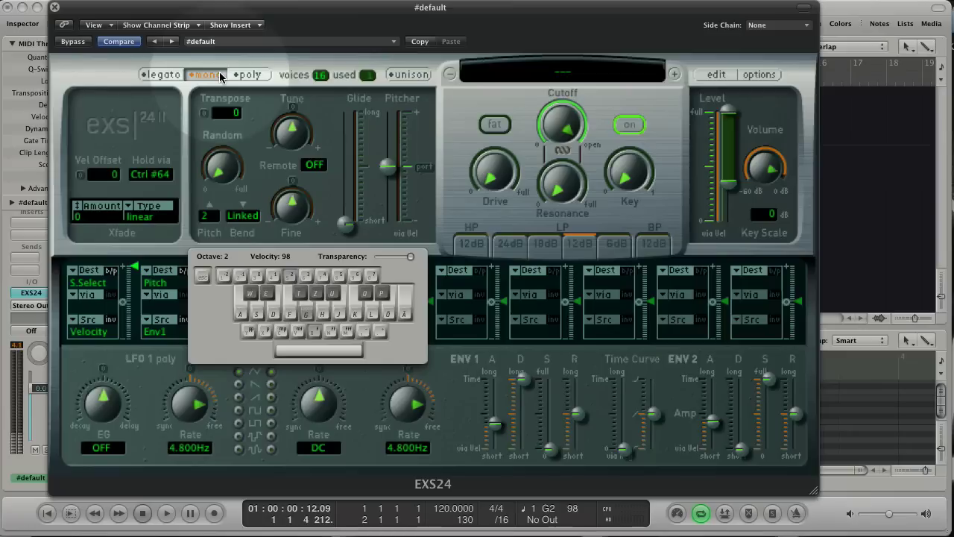
left_click(216, 74)
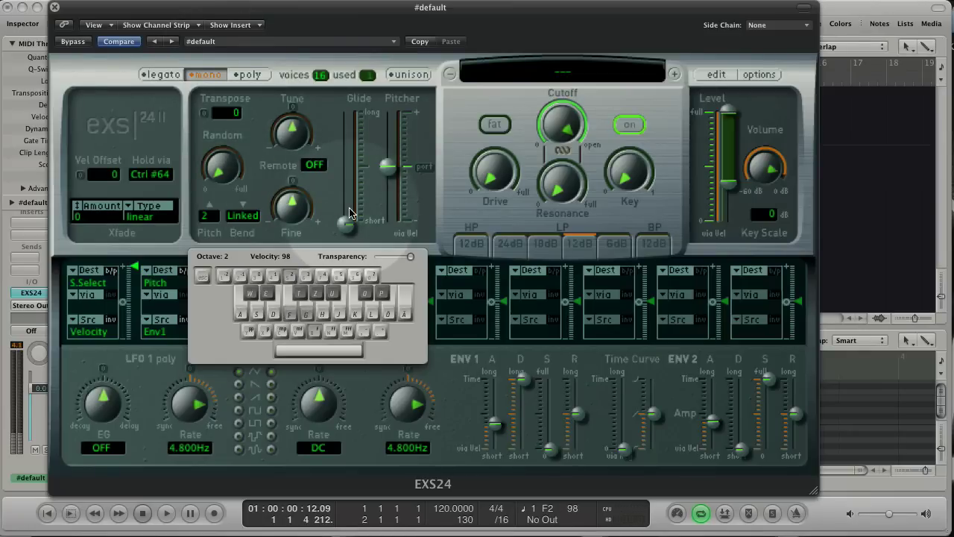
left_click(161, 75)
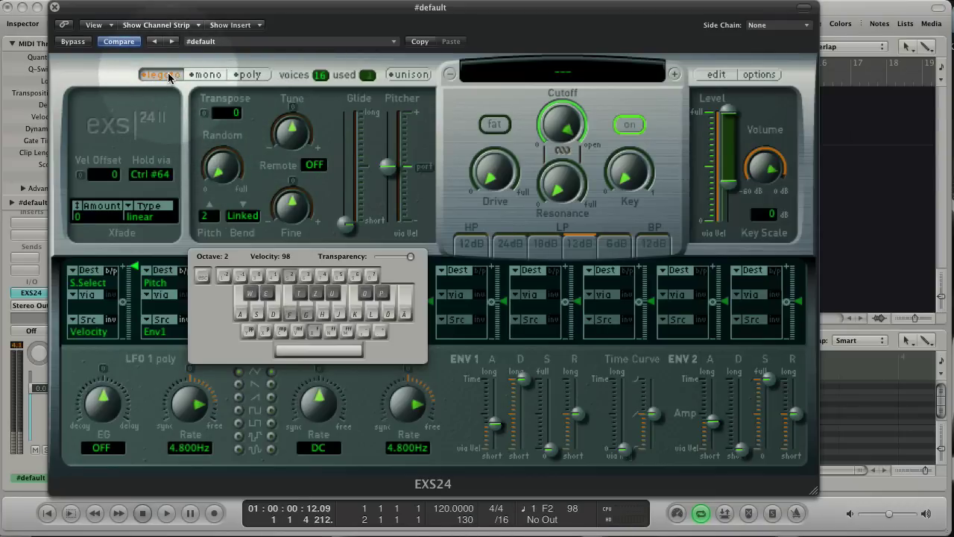
- Turn on Unison and set the voice mode back to Mono
left_click(408, 75)
mouse_move(775, 179)
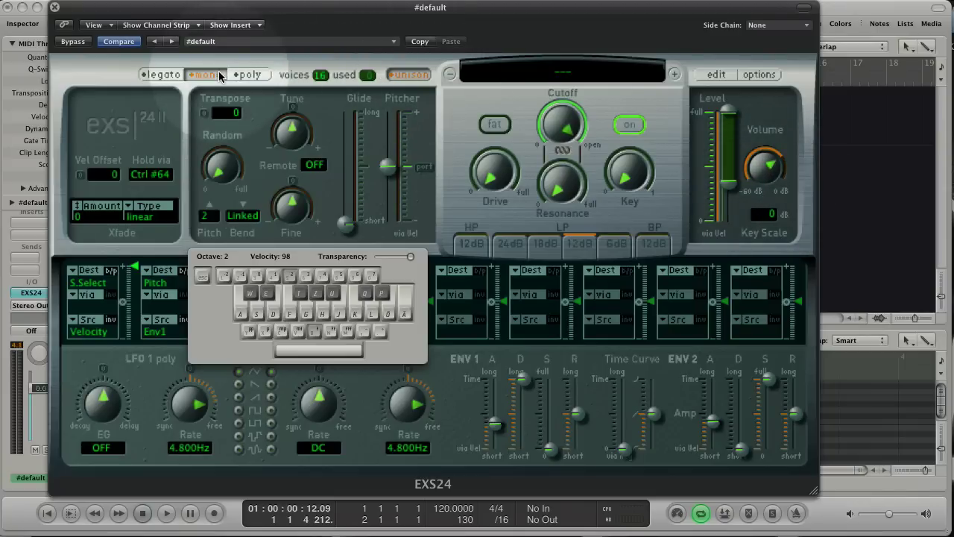
left_click(218, 73)
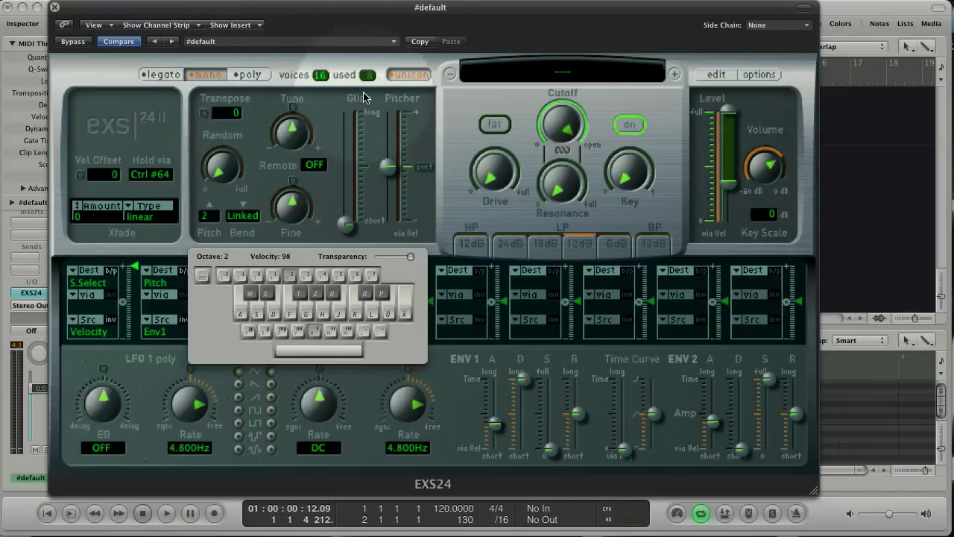
- Turn Unison off and dismiss the sampler's options menu without choosing anything
left_click(405, 76)
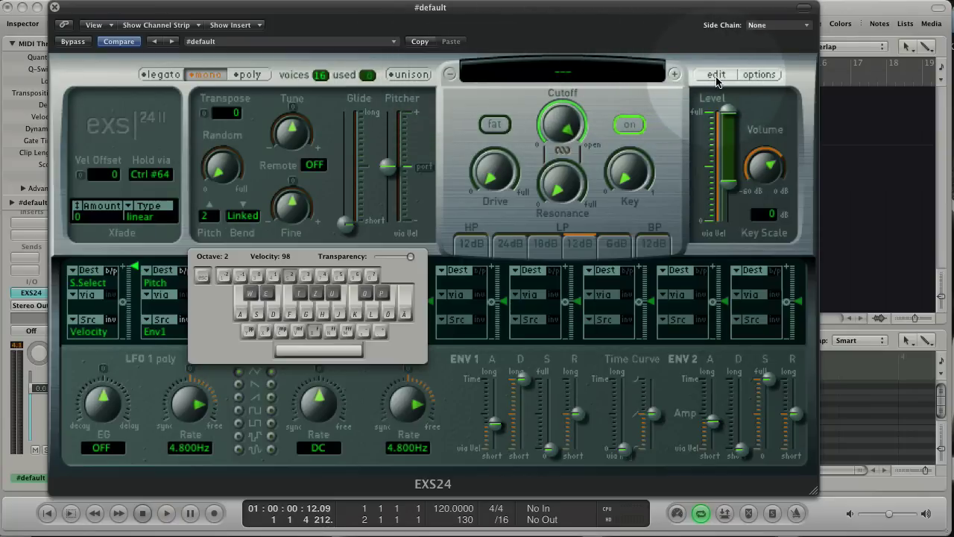
left_click(757, 78)
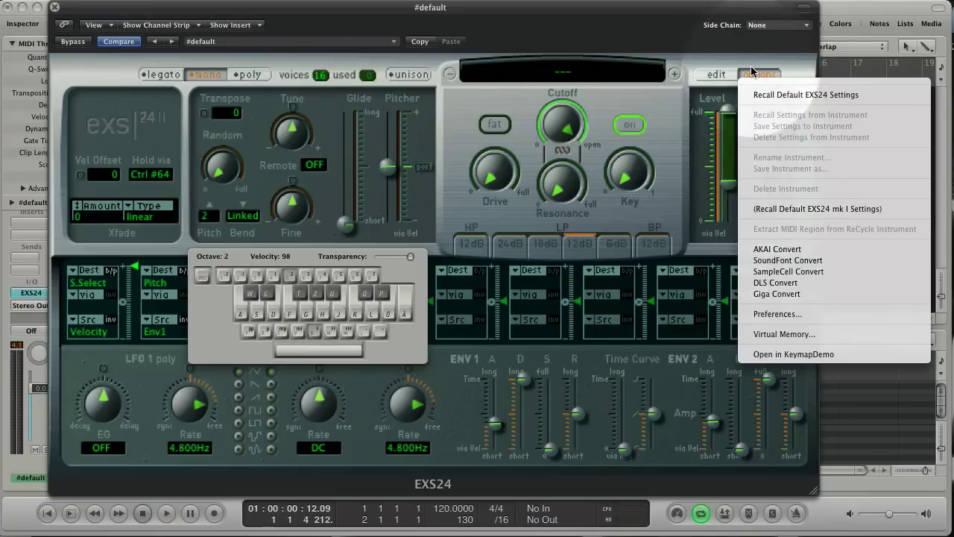
left_click(754, 75)
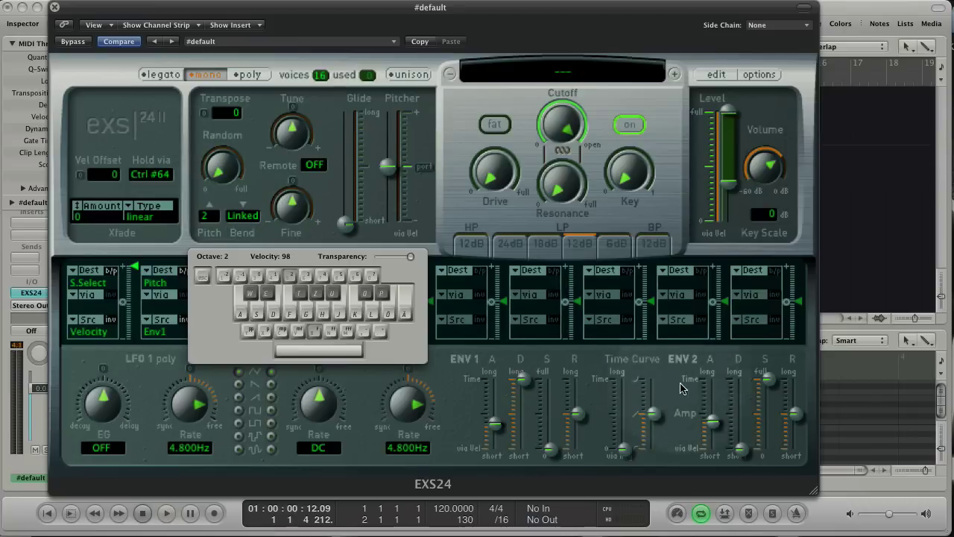
- Shorten the ENV2 attack to minimum and add ±47 cents of Random pitch, testing on G2
left_click_drag(713, 422, 713, 447)
left_click_drag(234, 171, 213, 75)
key("g")
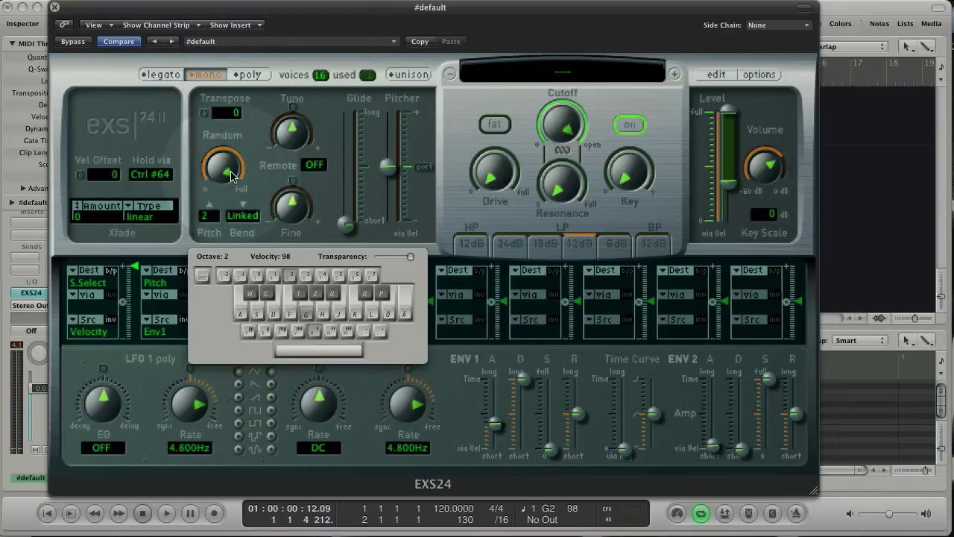
- Turn Random pitch back to OFF and play G2 to confirm
left_click_drag(229, 173, 230, 216)
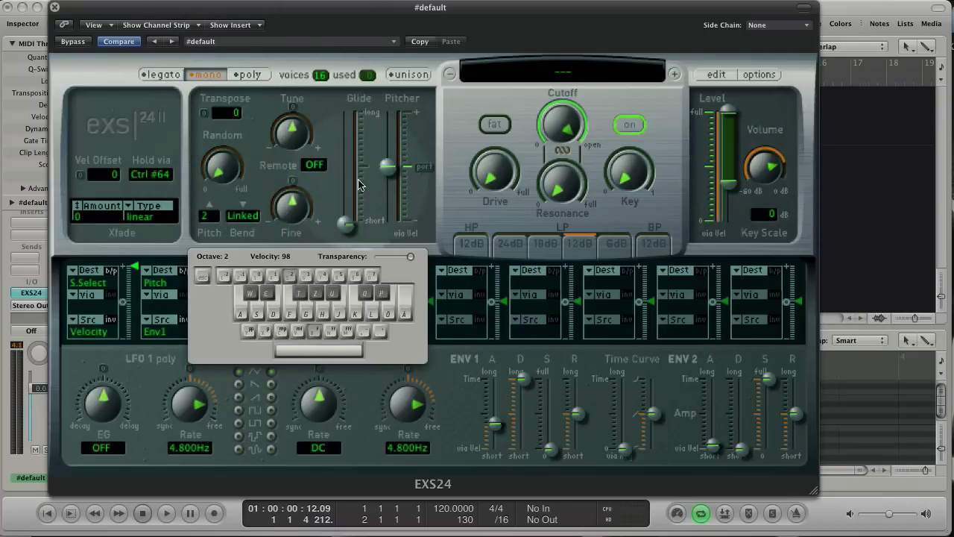
key("g")
left_click_drag(230, 176, 226, 226)
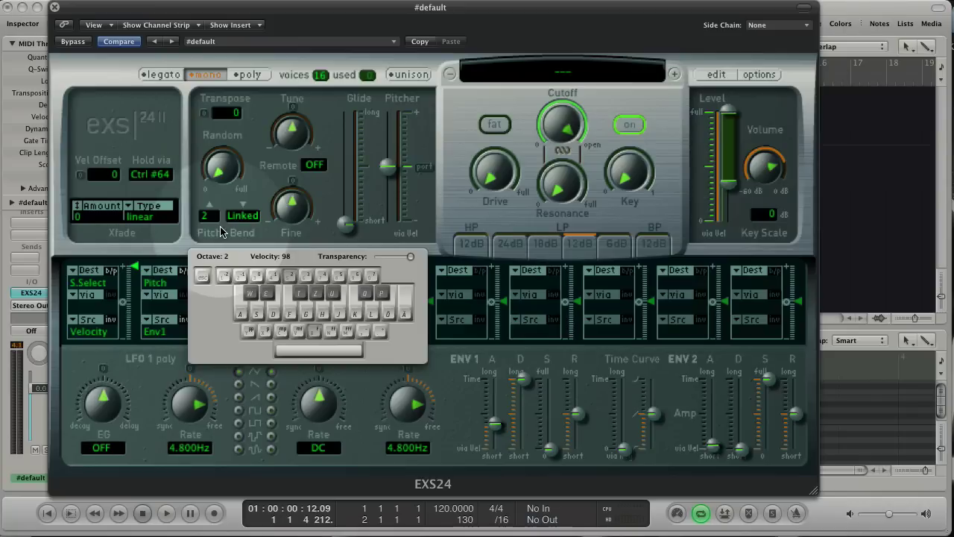
- Set the Remote key to C 2 and trigger it by playing C2
left_click(323, 165)
scroll(324, 187, "down", 5)
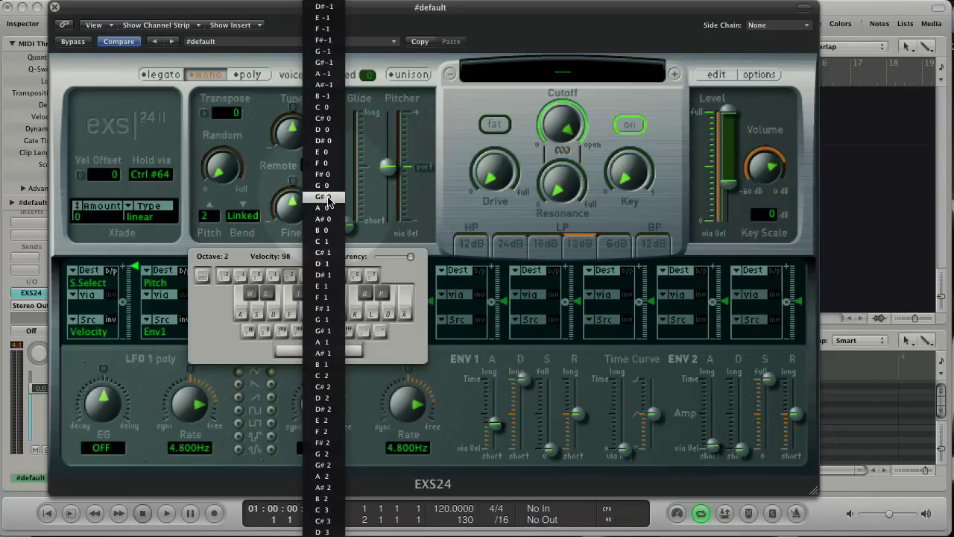
left_click(322, 375)
key("s")
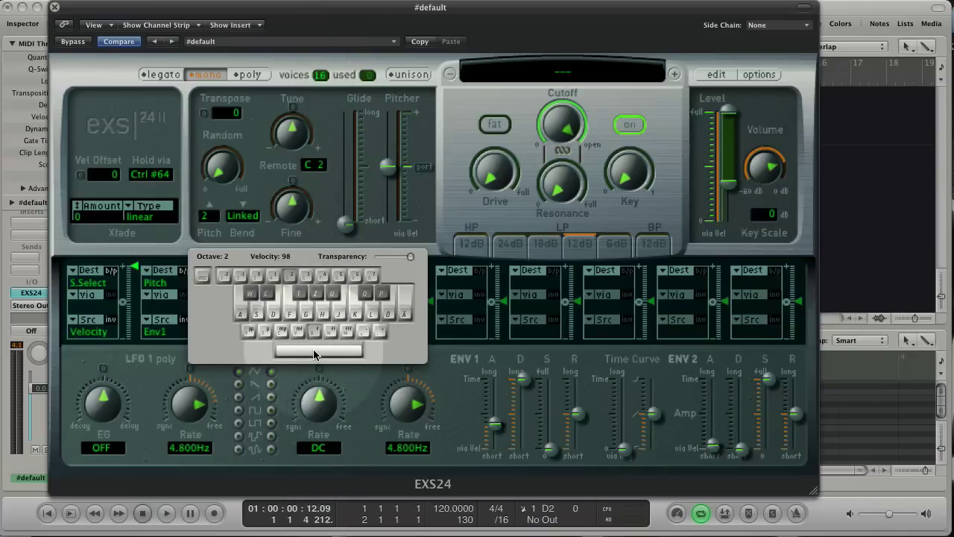
key("a")
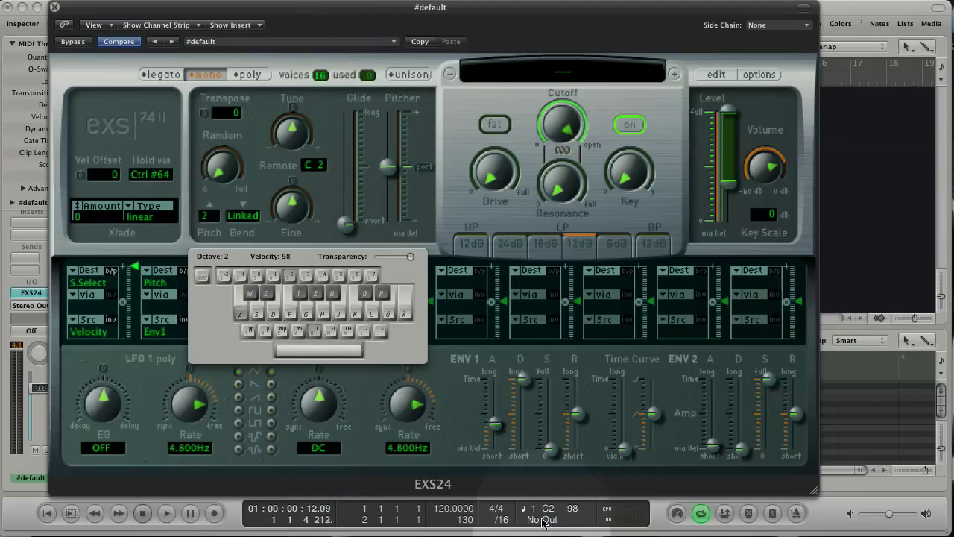
key("a")
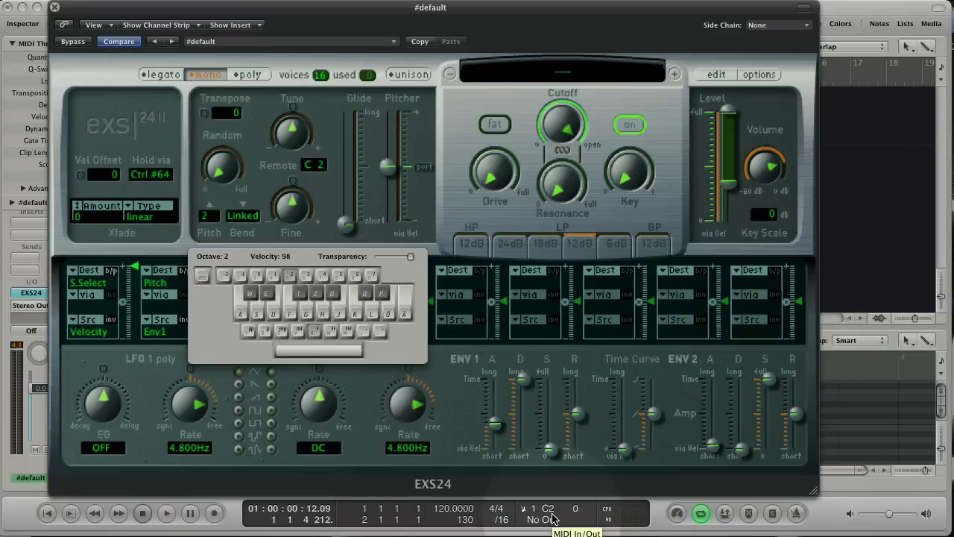
- Play test notes E2, G2, C3, C2, F2, A2, E2, D2 and G2 with the remote active
key("d")
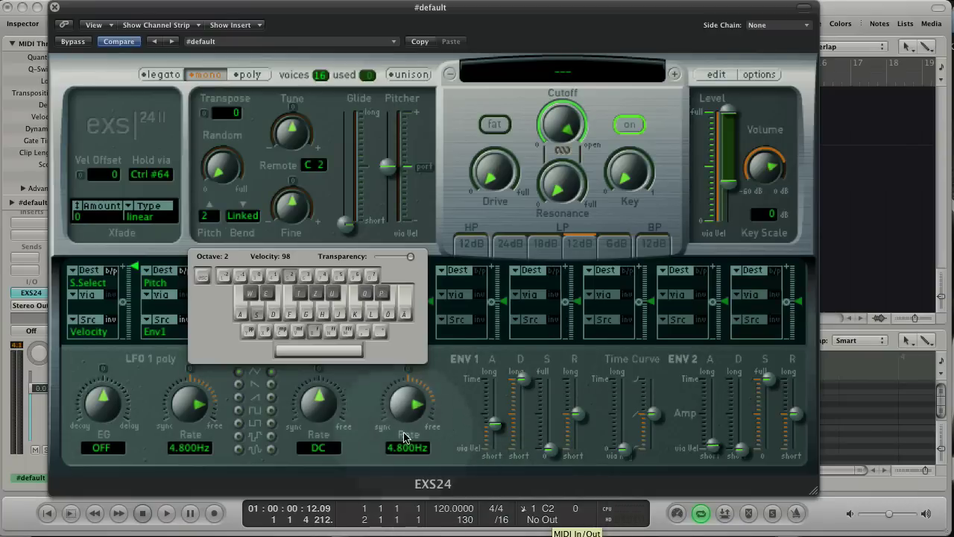
key("g")
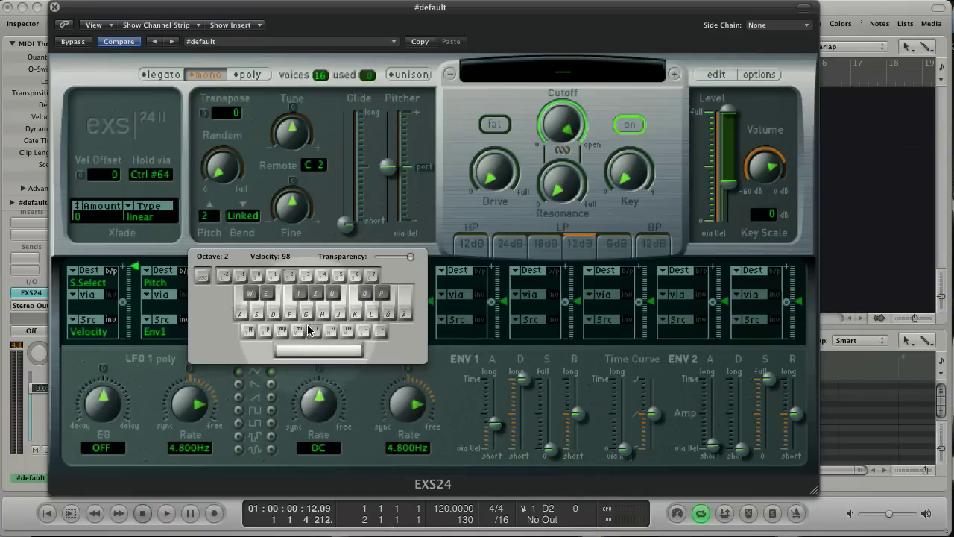
key("j")
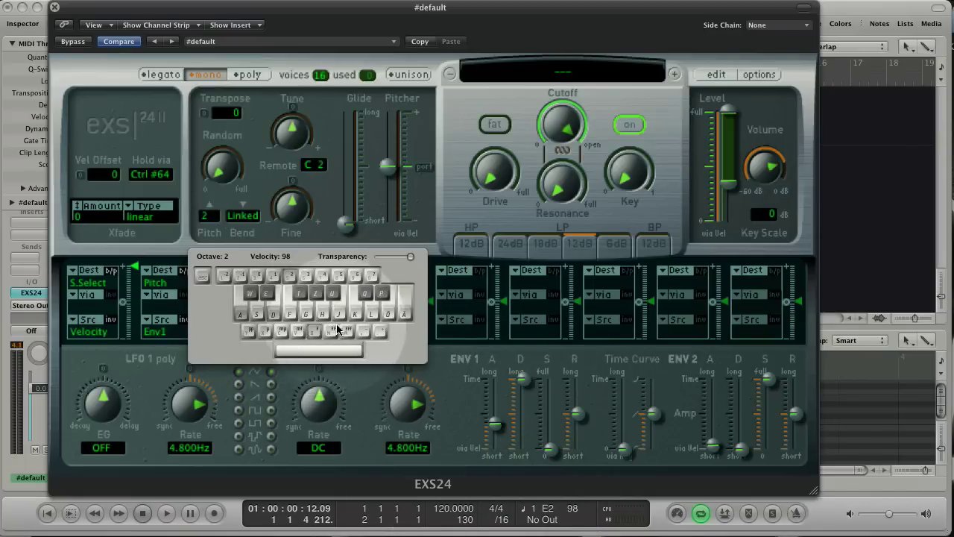
left_click(351, 318)
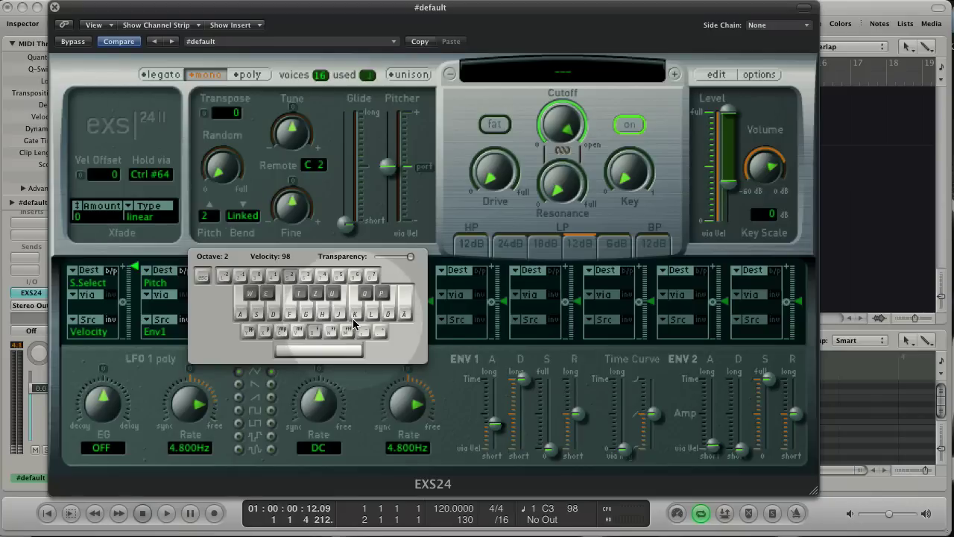
key("a")
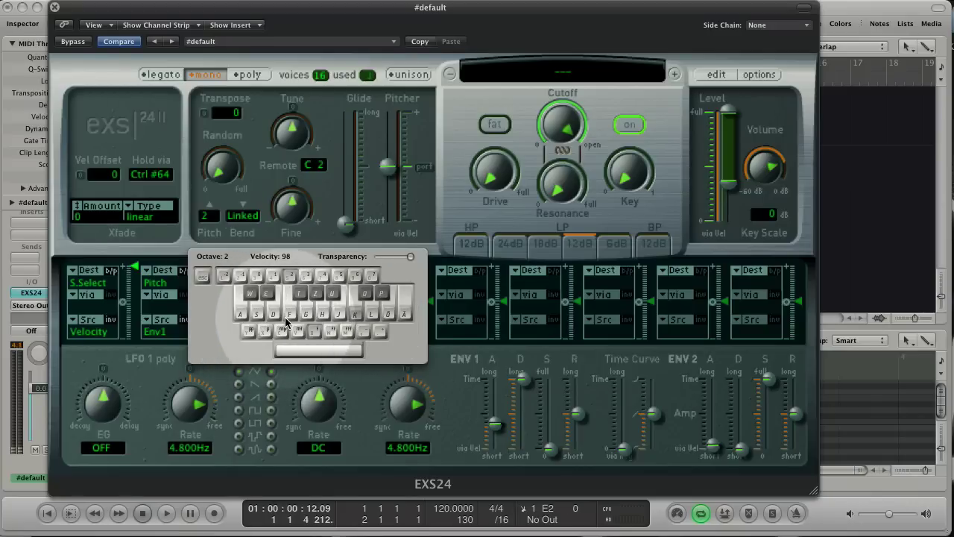
left_click(294, 319)
left_click(322, 320)
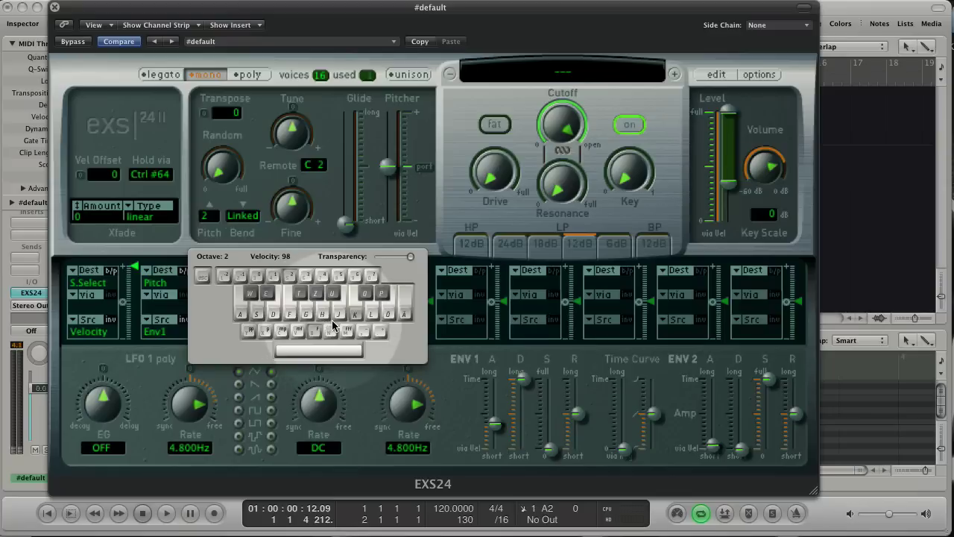
left_click(281, 320)
key("s")
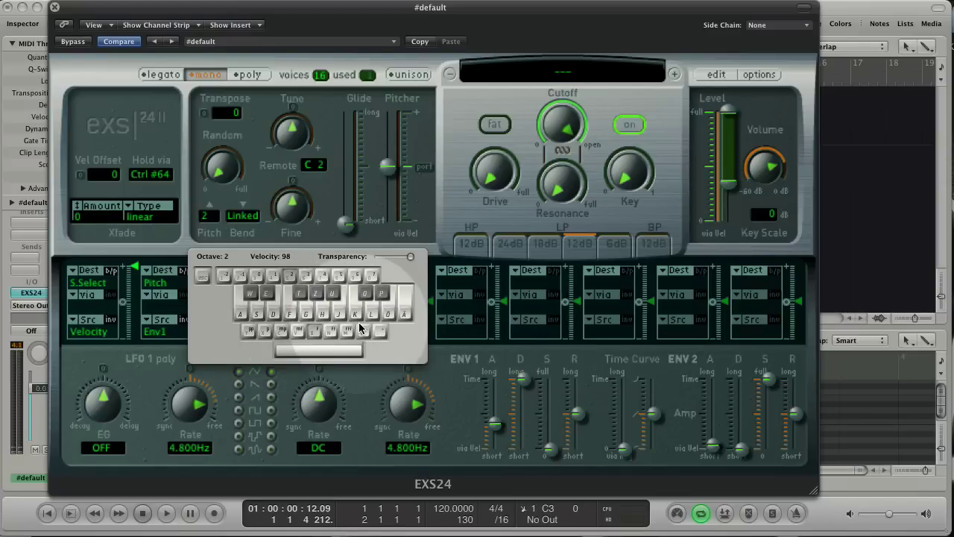
key("s")
key("g")
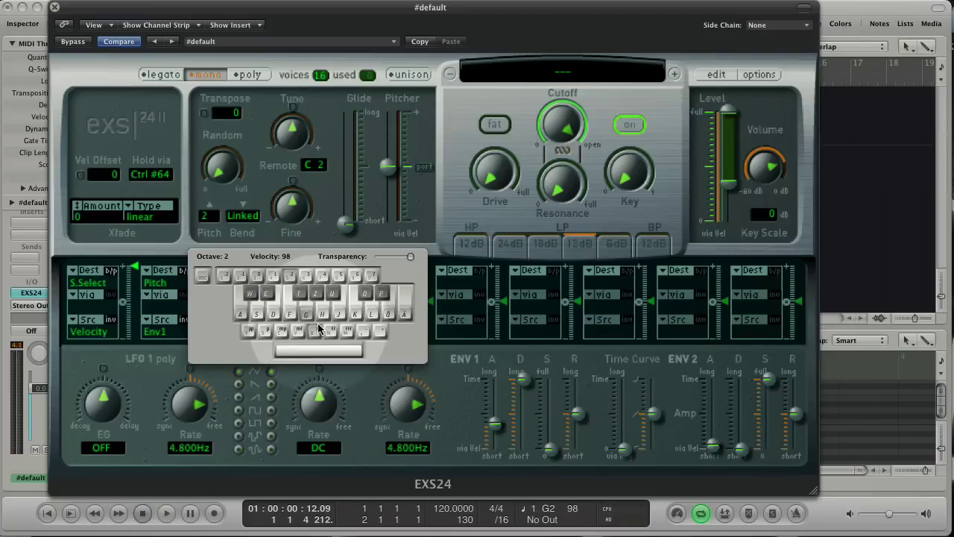
- Play a quick run of notes ending on F2
key("a")
key("s")
key("d")
key("f")
- Set Remote back to OFF, play E2 and F2, and raise Glide to about 142 ms
left_click(313, 165)
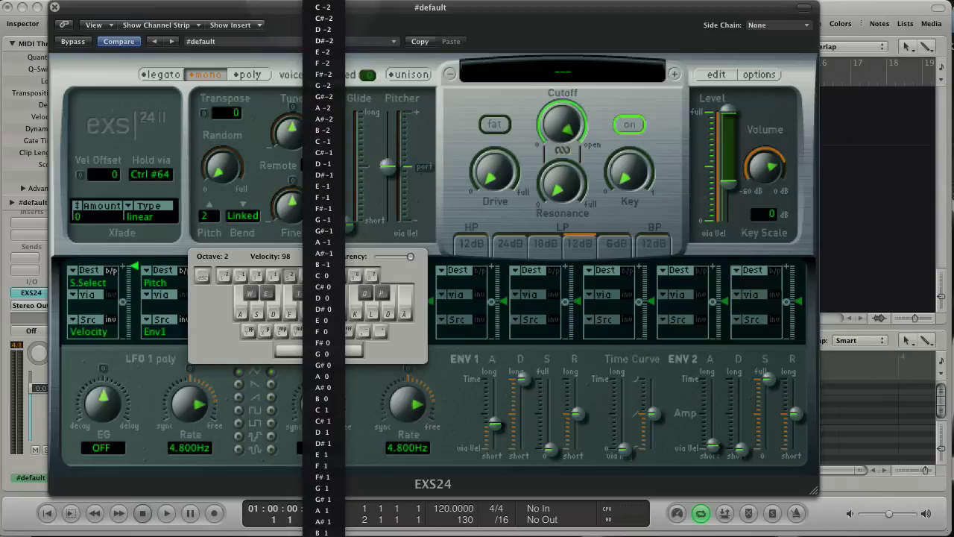
left_click(317, 4)
key("d")
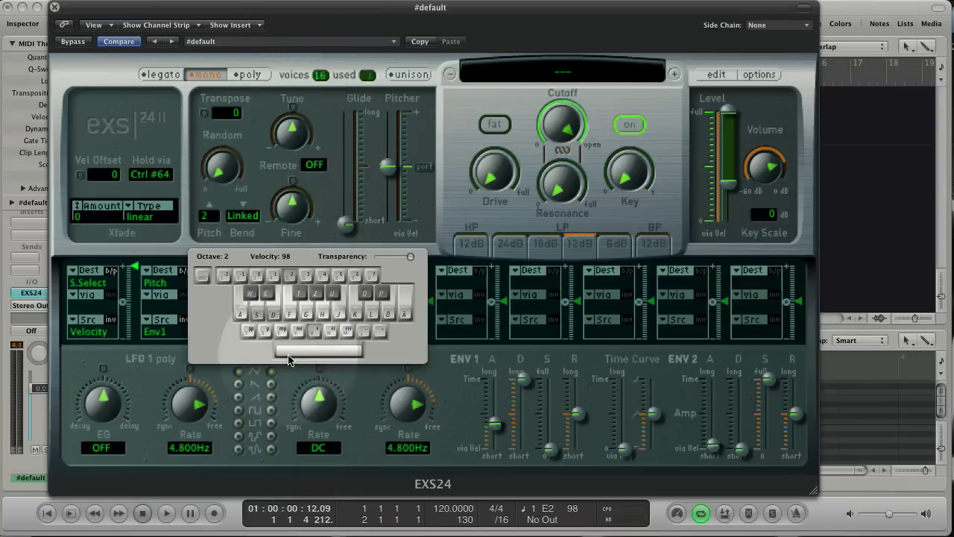
key("d")
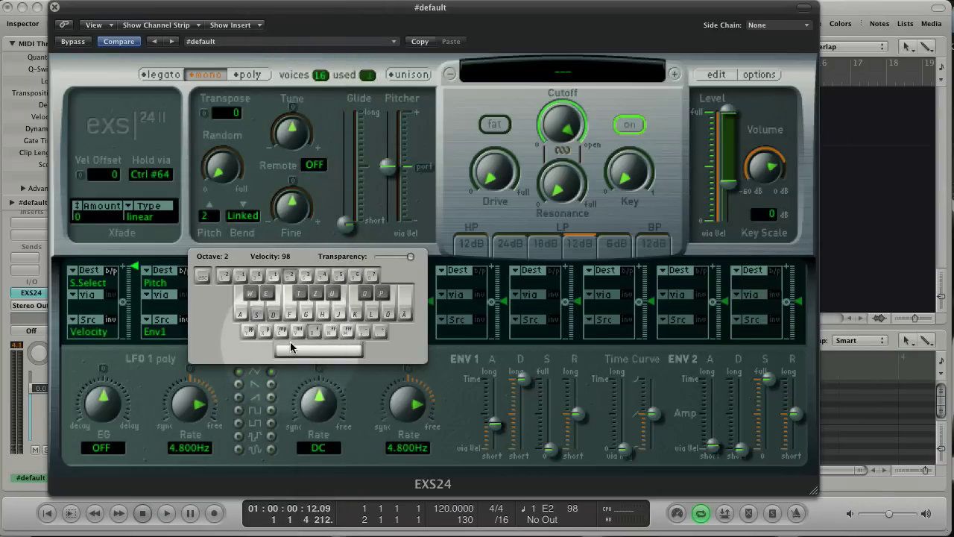
key("f")
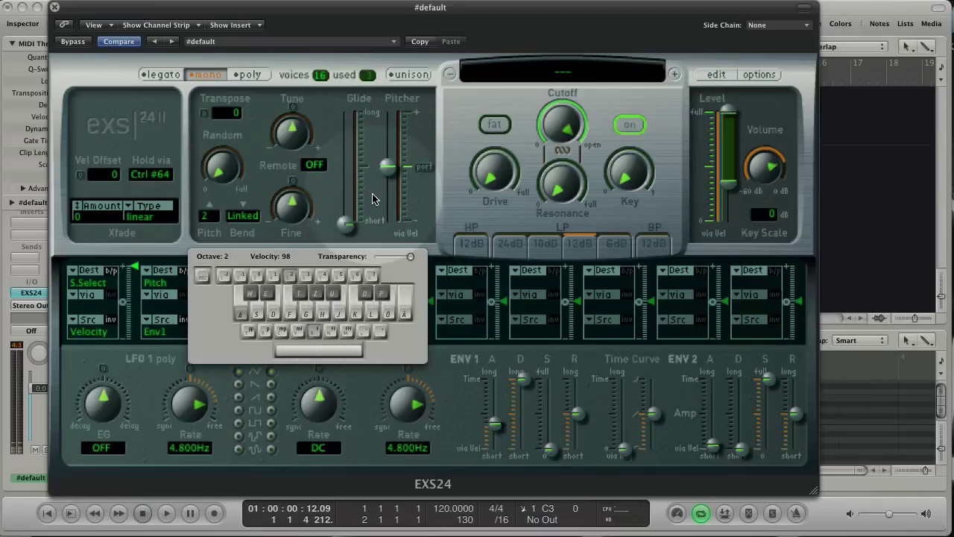
left_click_drag(347, 229, 416, 177)
left_click(386, 173)
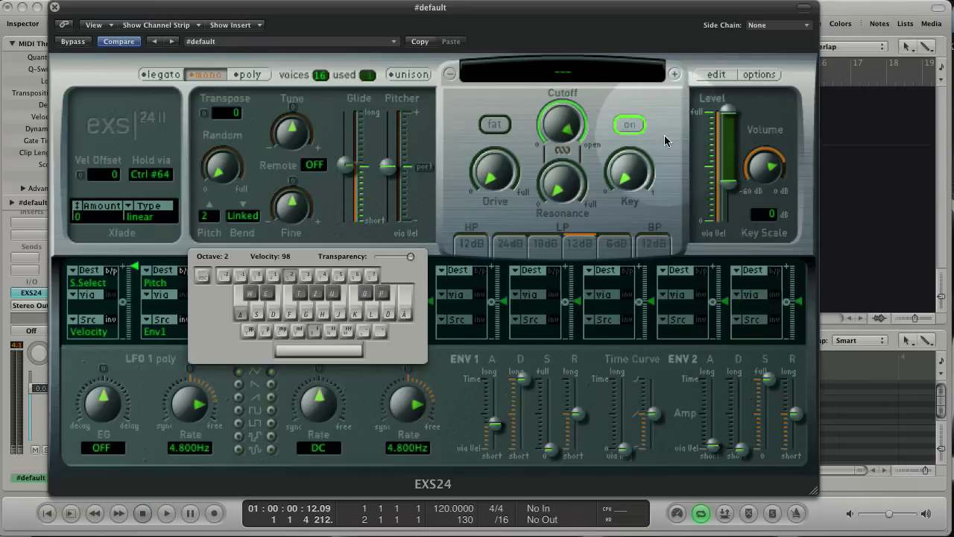
- Retoggle the filter, set cutoff 72.0% and resonance 48.7%, then enable Fat with more drive
left_click(636, 125)
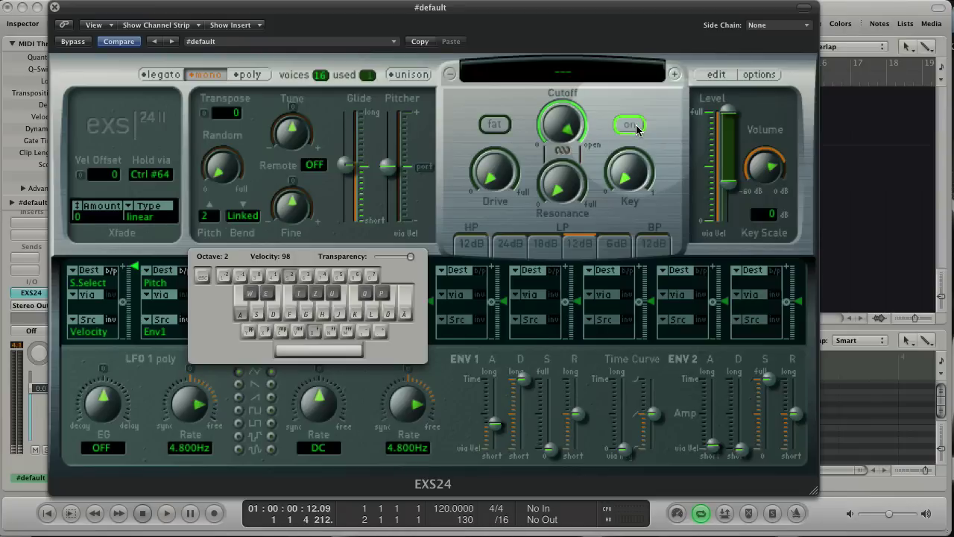
left_click(631, 125)
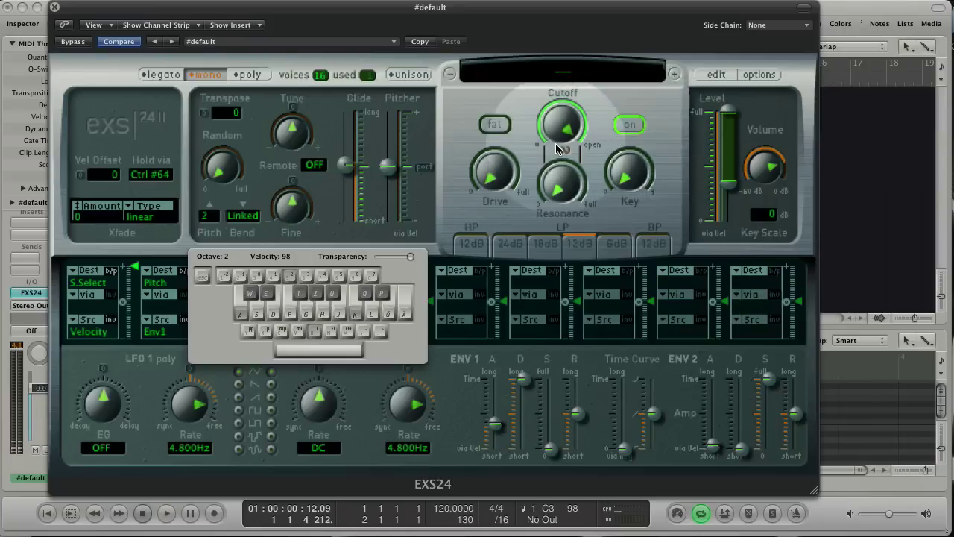
left_click_drag(552, 140, 562, 176)
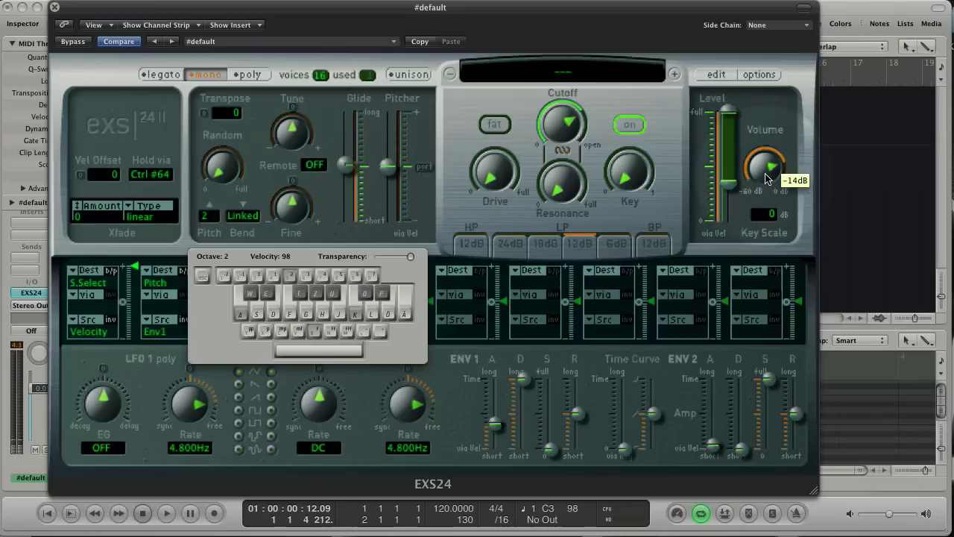
left_click_drag(558, 202, 563, 130)
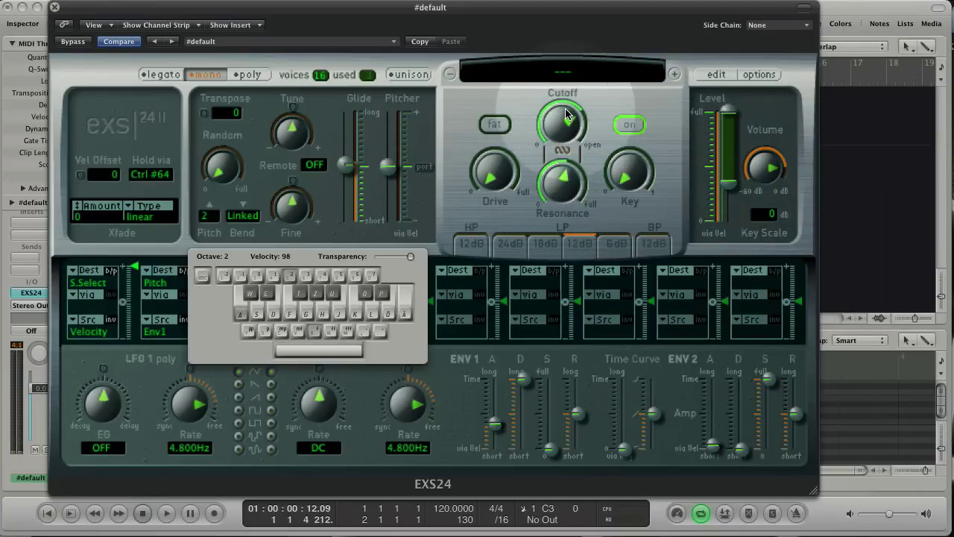
left_click(492, 127)
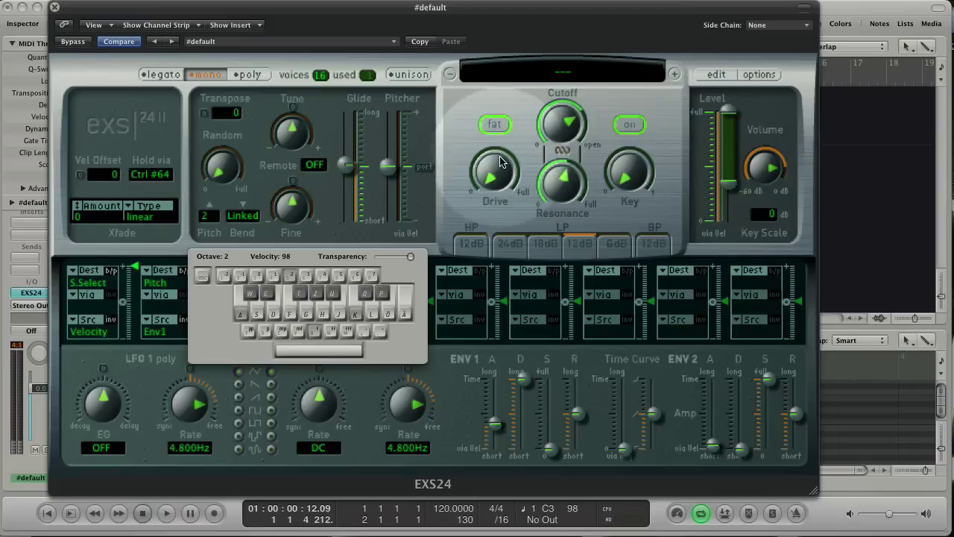
left_click_drag(497, 174, 500, 101)
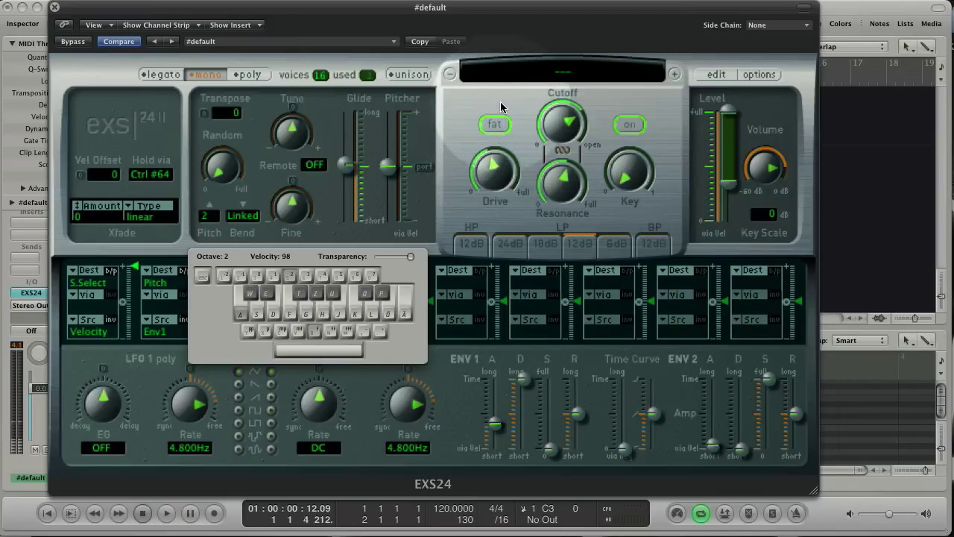
- Try the 18dB and HP 12dB modes, then settle on LP 12dB, cutoff ~36.7%, key ~56.6%
left_click(550, 244)
left_click(469, 244)
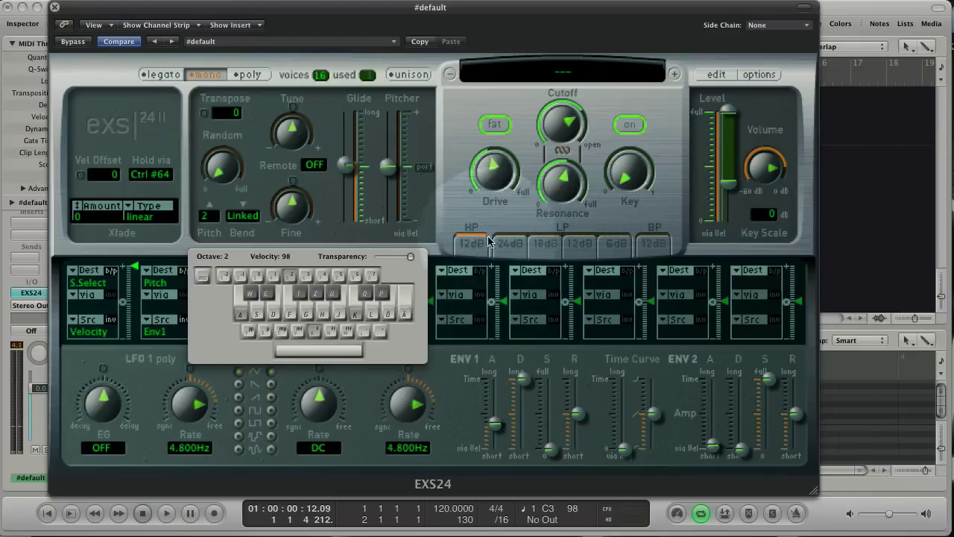
left_click_drag(563, 118, 554, 173)
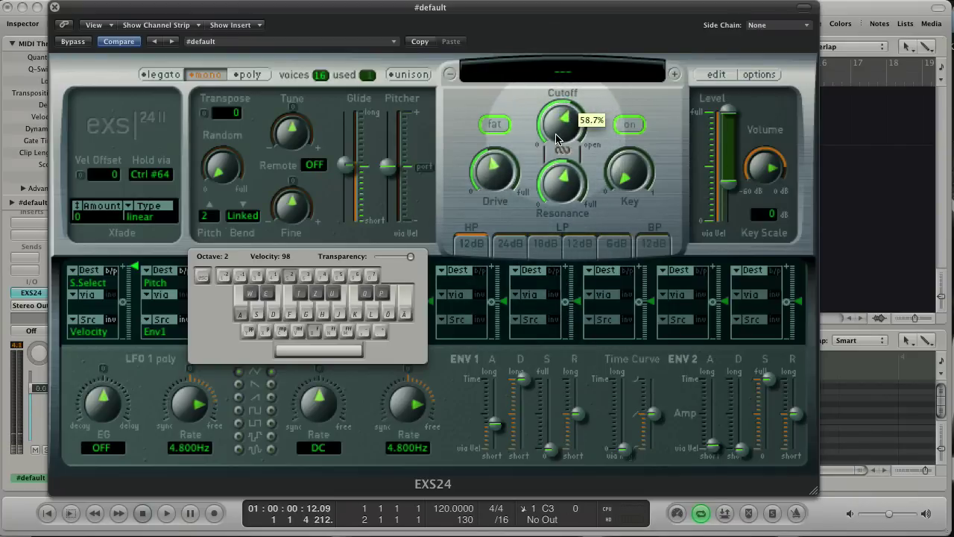
left_click(589, 243)
left_click_drag(638, 184, 638, 333)
- Play a C3 test note, dip the level and restore it to full, then set Key Scale to -8 dB
key("k")
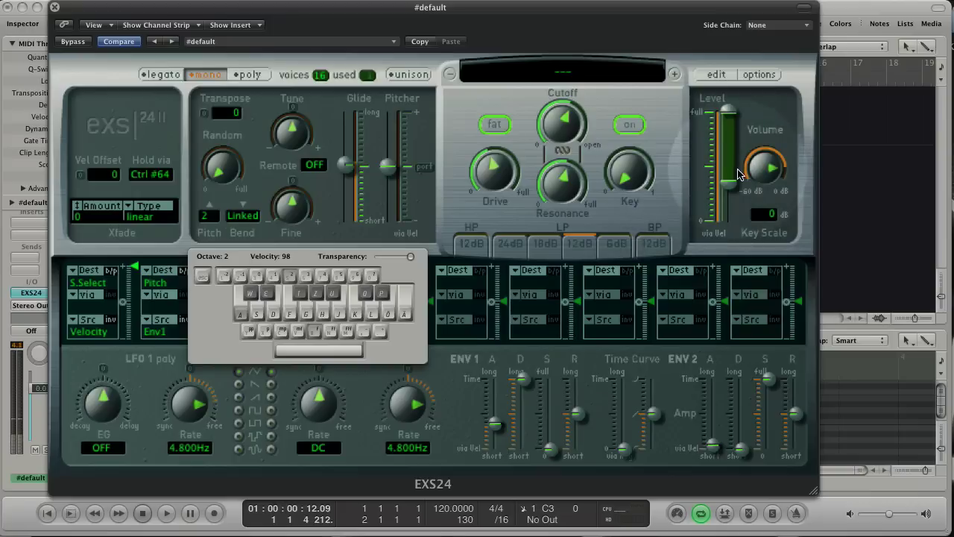
left_click_drag(731, 137, 729, 224)
left_click(728, 206, "alt")
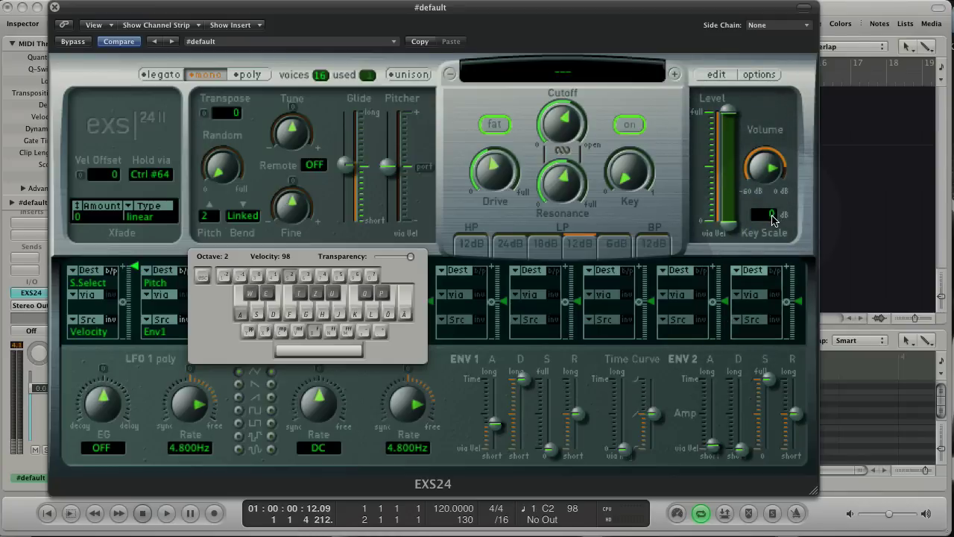
left_click_drag(773, 219, 788, 235)
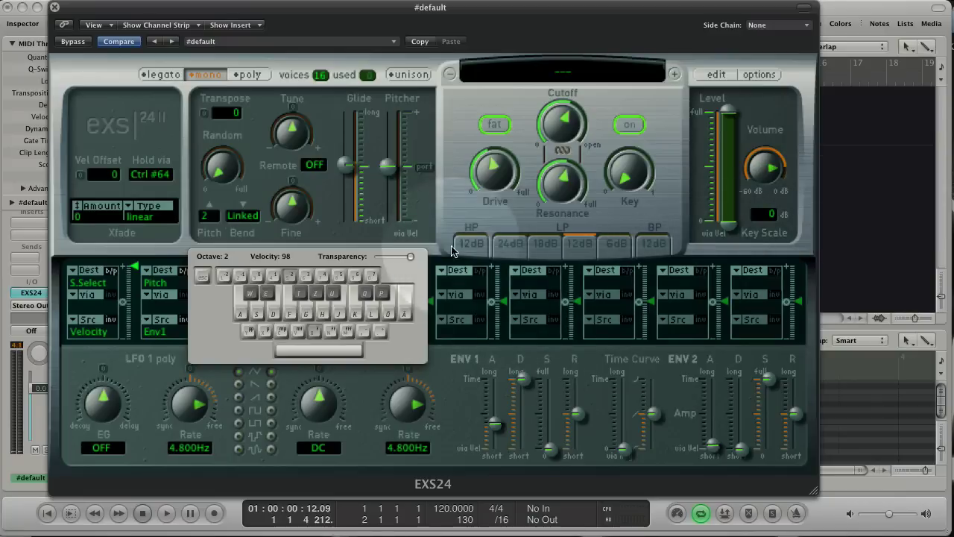
- Move the on-screen keyboard over the filter area and list the Pitch slot's modulation destinations
left_click_drag(416, 268, 650, 129)
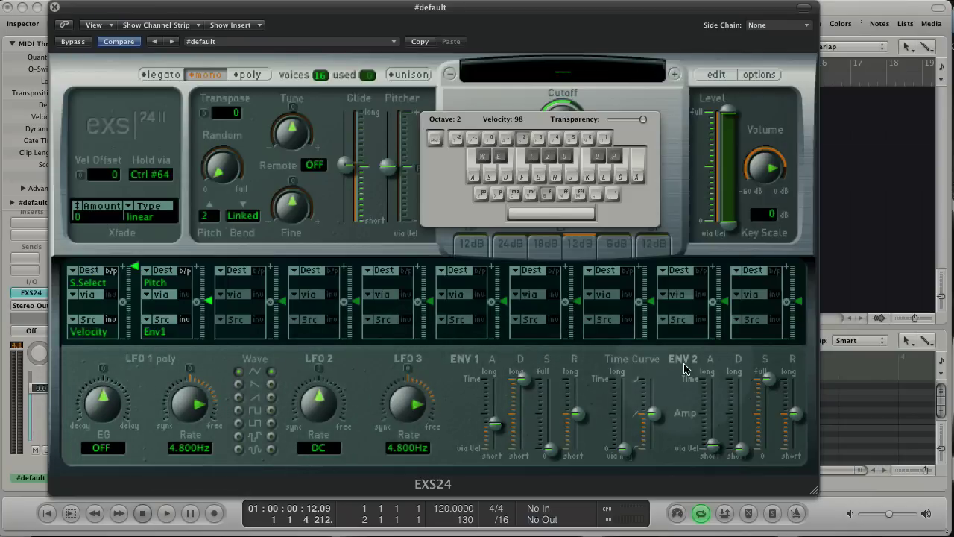
left_click_drag(509, 121, 514, 241)
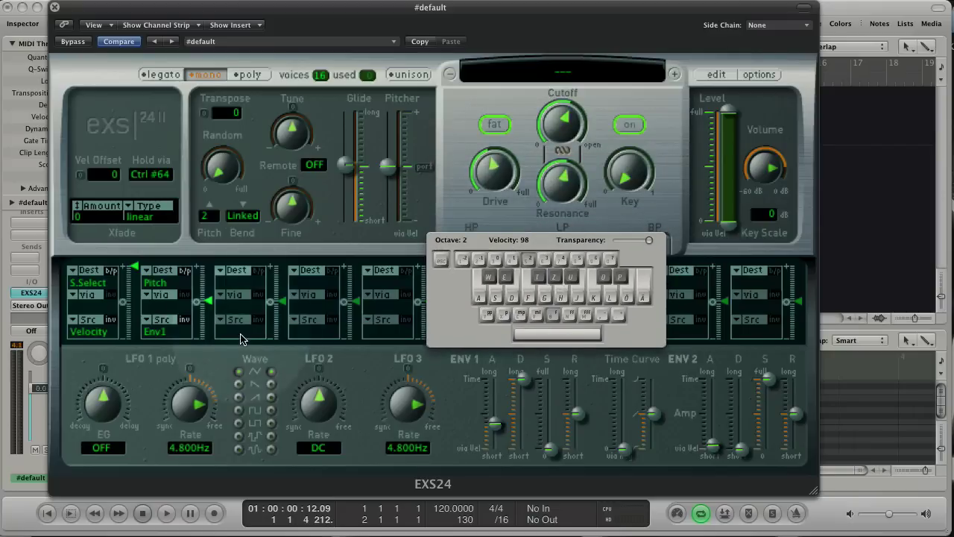
left_click(167, 288)
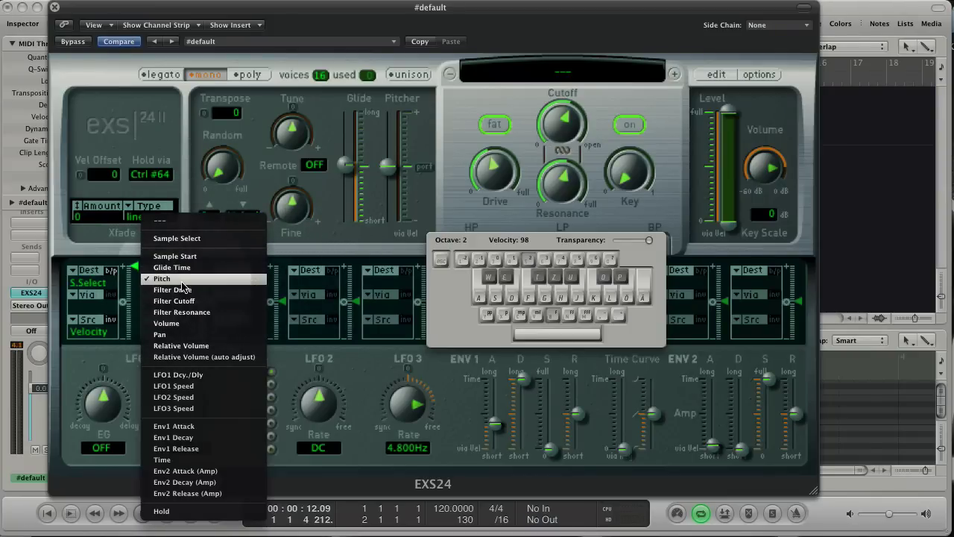
- Keep Pitch as destination, pick LFO 1 as source, and set the amount to 51 cents
left_click(176, 279)
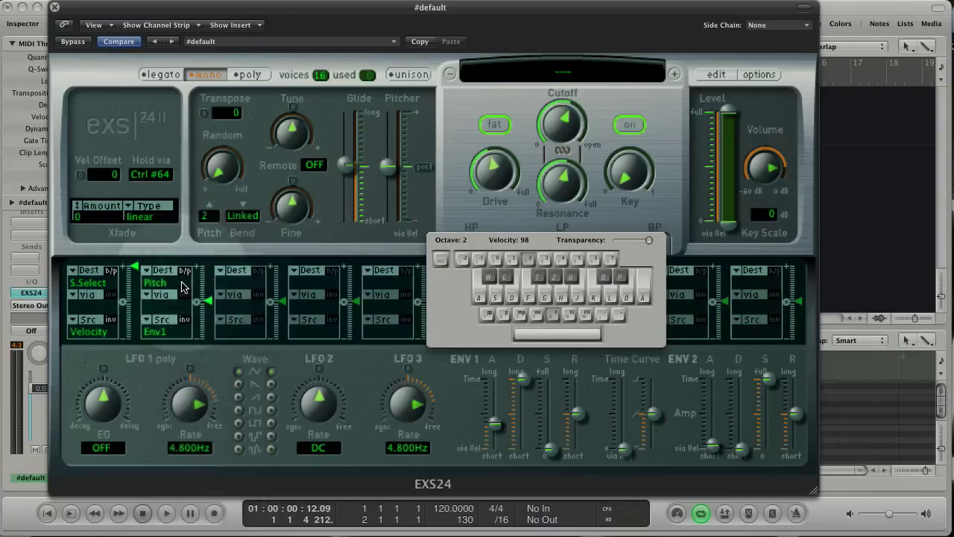
left_click(171, 331)
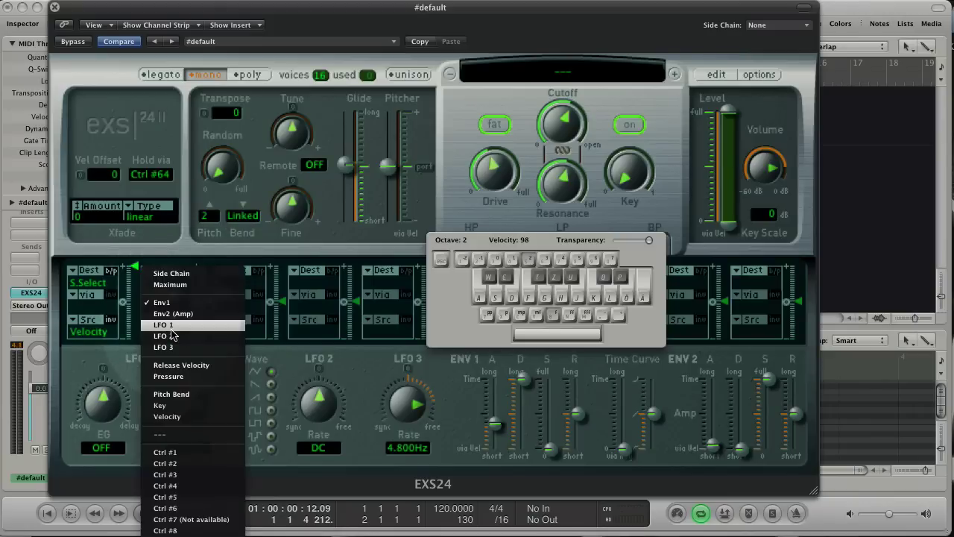
left_click(171, 326)
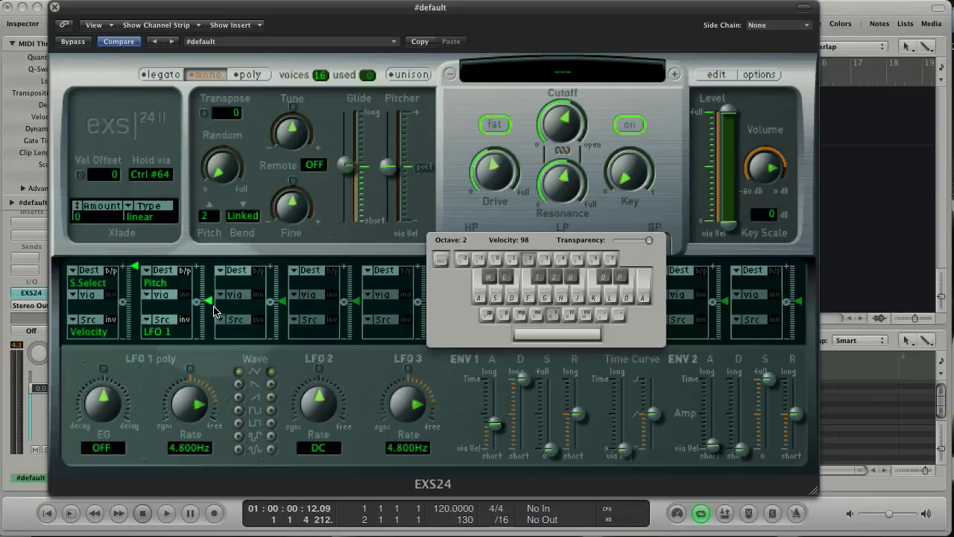
left_click_drag(212, 308, 216, 233)
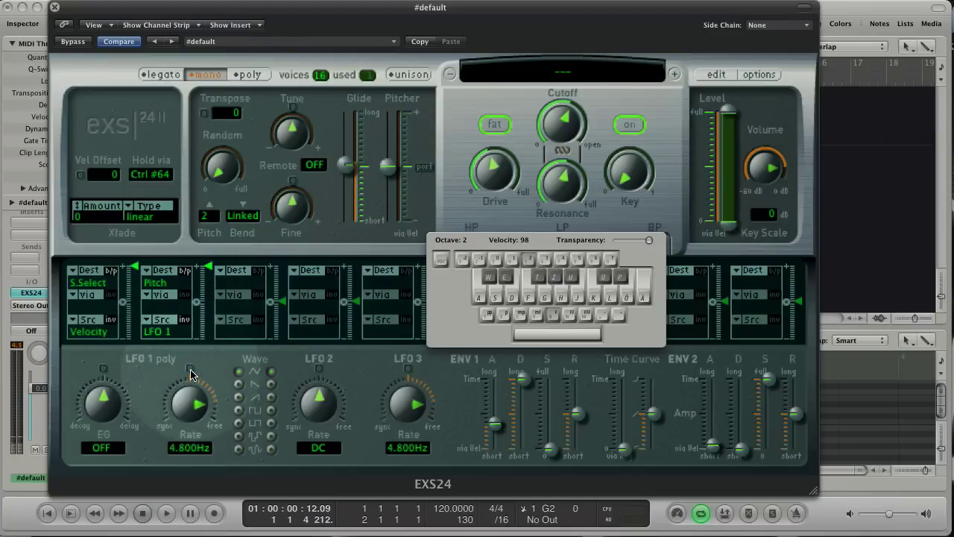
- Raise LFO 1's rate from DC to a free-running speed while auditioning G2 notes
left_click(190, 369)
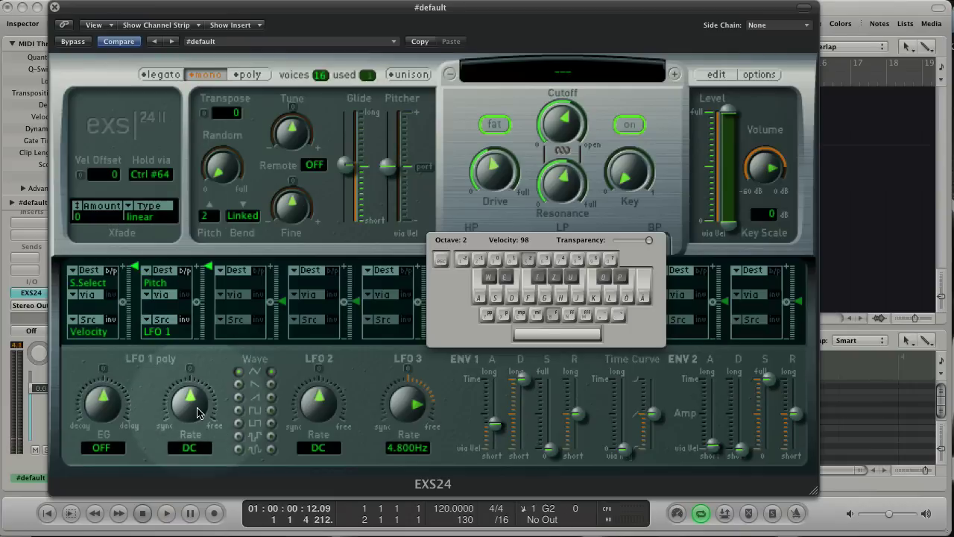
key("g")
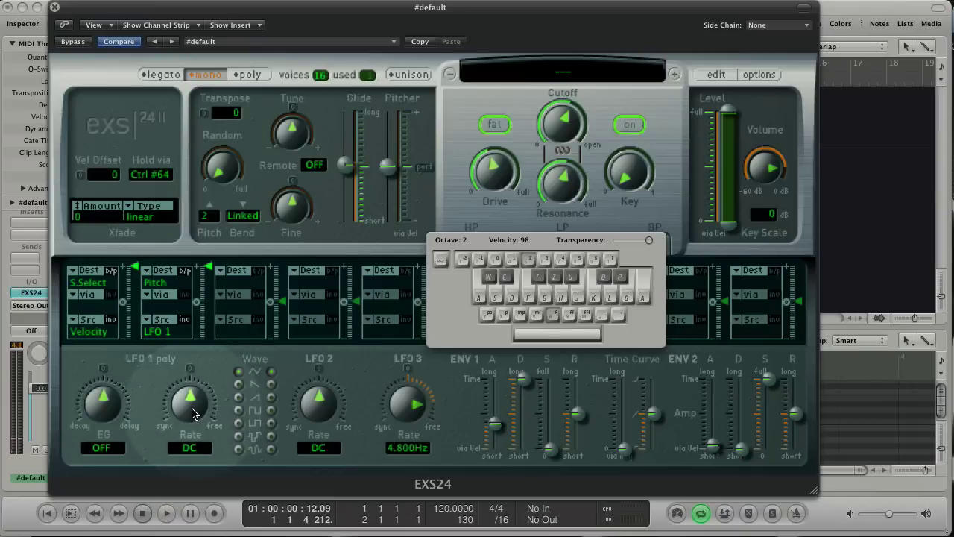
left_click_drag(192, 413, 191, 380)
key("g")
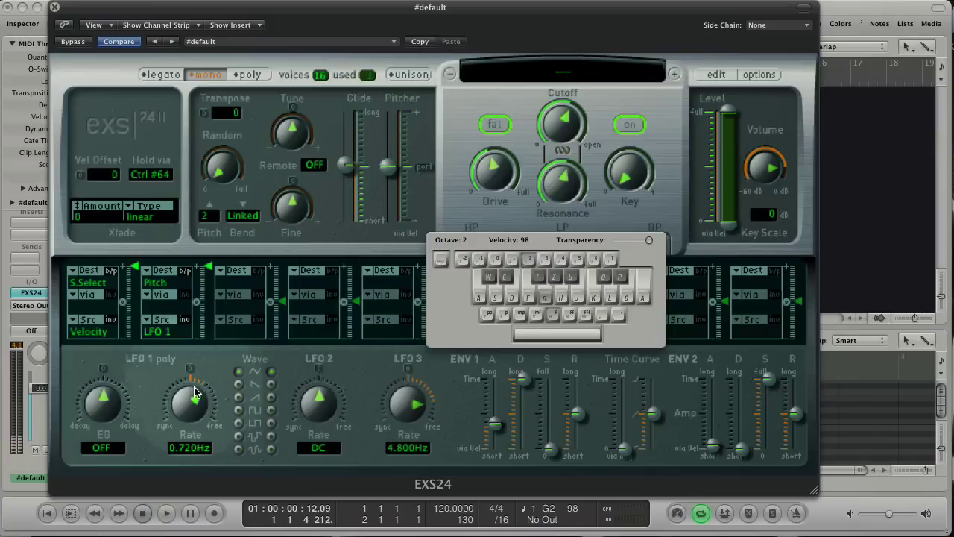
- Audition LFO 1's sawtooth, ramp, square and further waveforms, ending on triangle at 0.720Hz
left_click(238, 384)
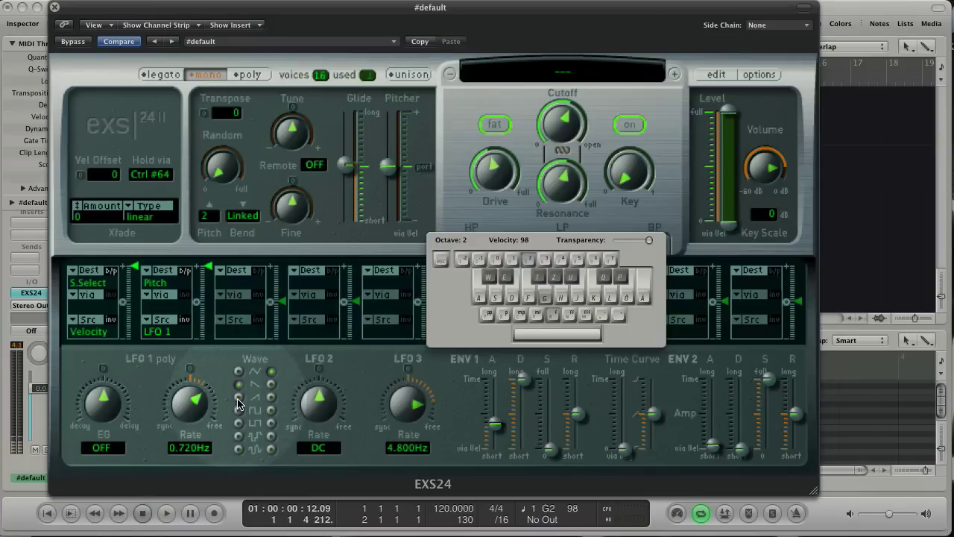
left_click(238, 398)
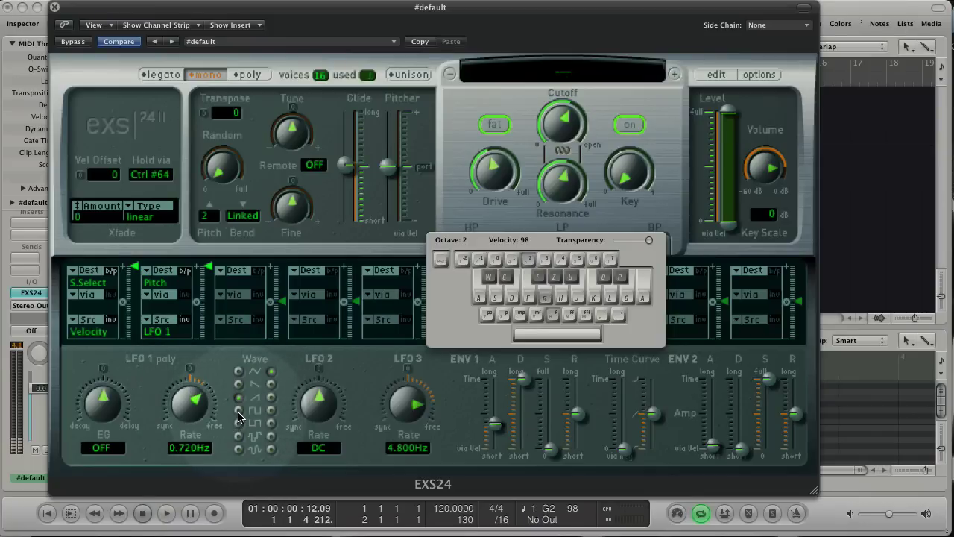
left_click(238, 411)
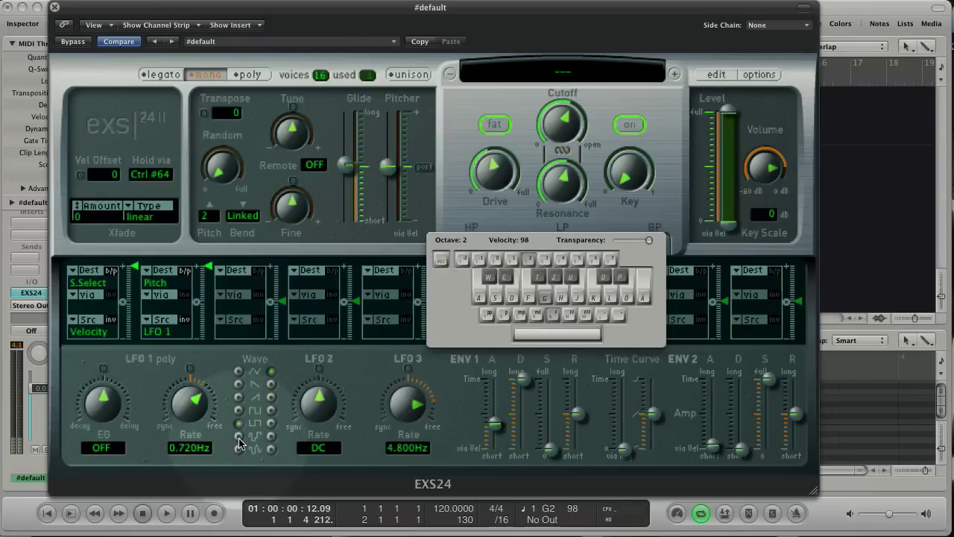
left_click(238, 436)
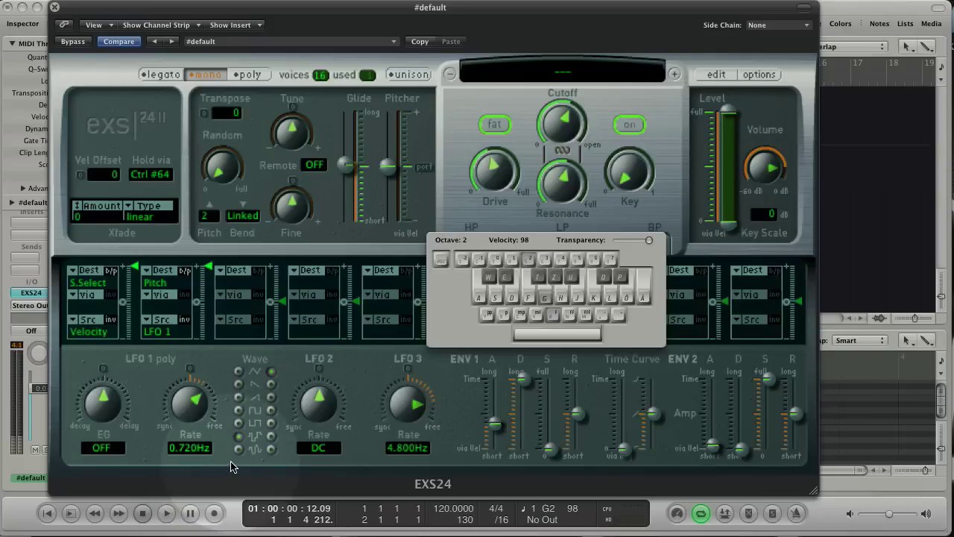
left_click(239, 449)
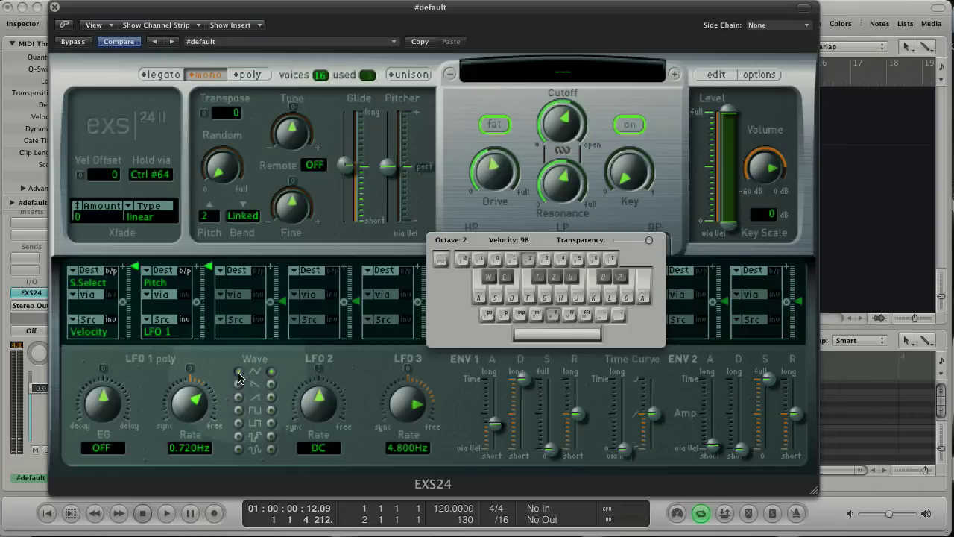
- Sync LFO 1's rate to 1/4, check the arrange area, then return the EXS24 window
left_click_drag(192, 400, 189, 478)
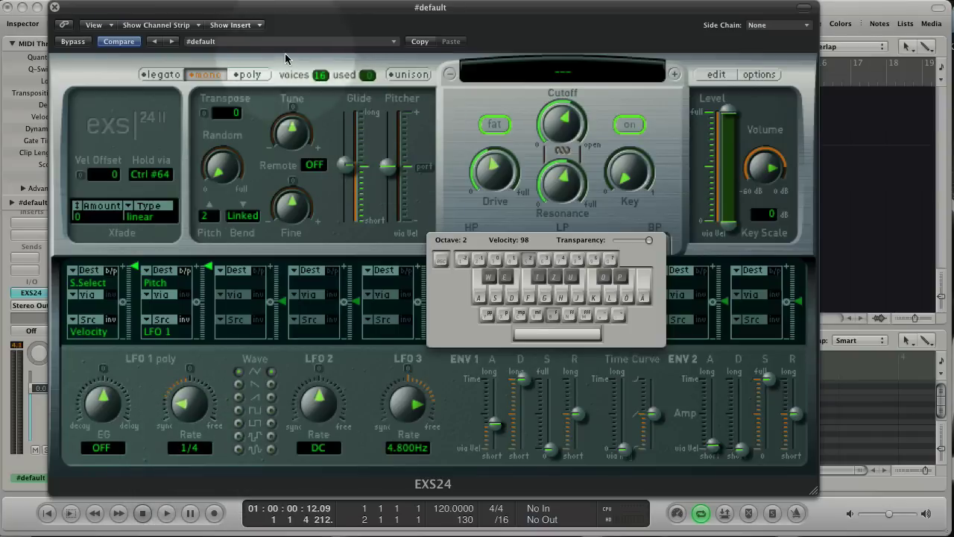
left_click_drag(234, 13, 538, 18)
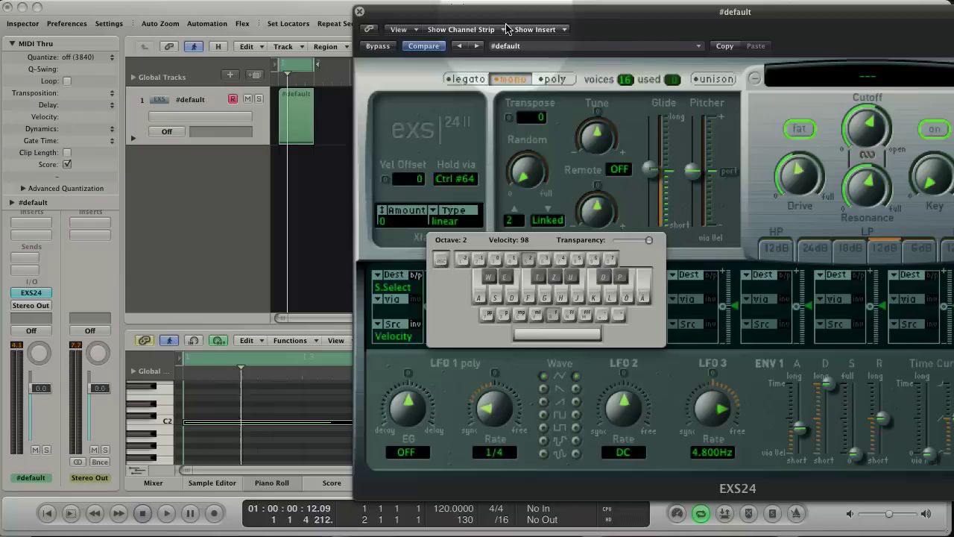
left_click(298, 123)
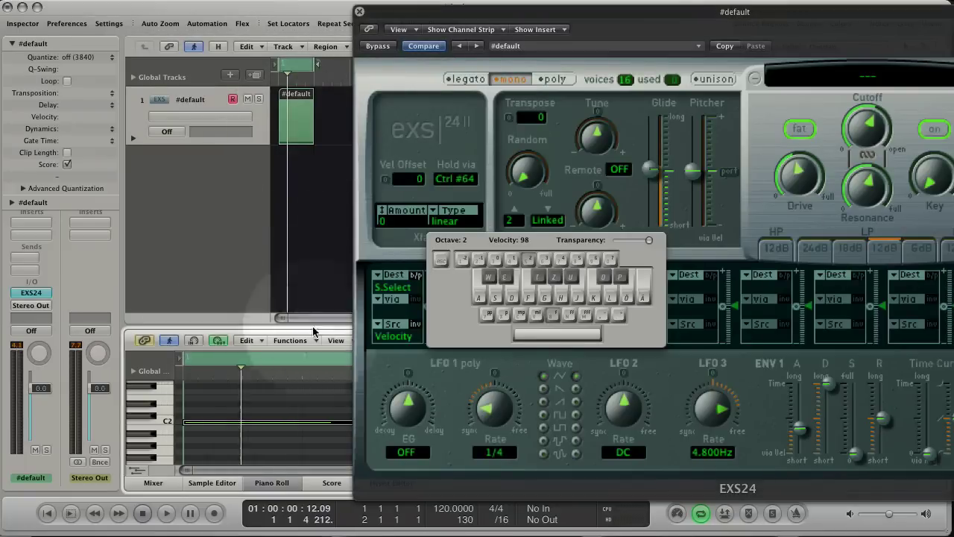
left_click_drag(406, 17, 518, 23)
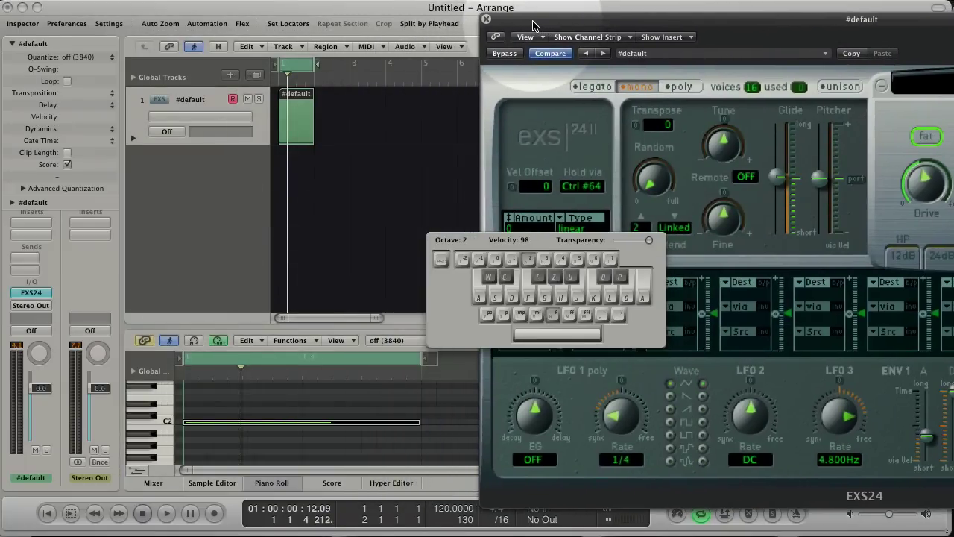
left_click(259, 425)
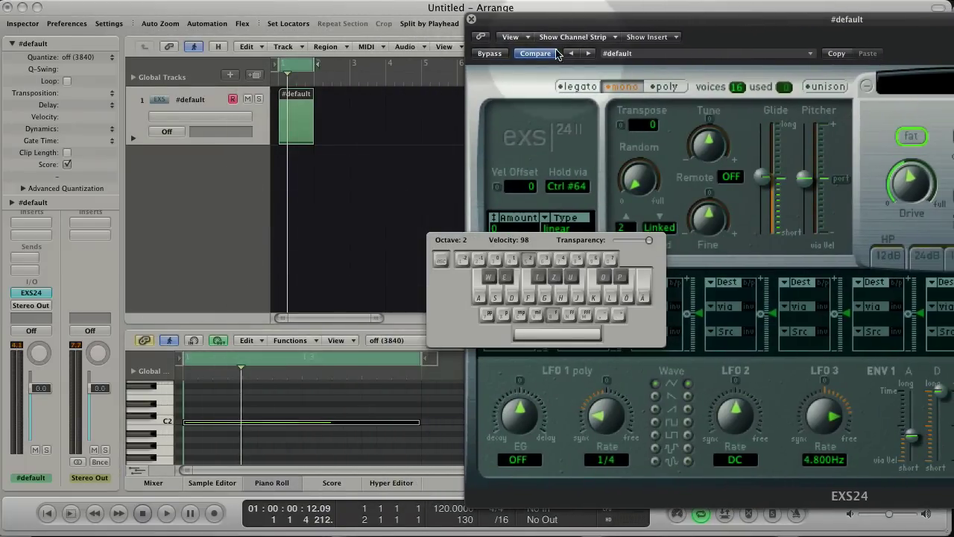
left_click_drag(561, 25, 215, 25)
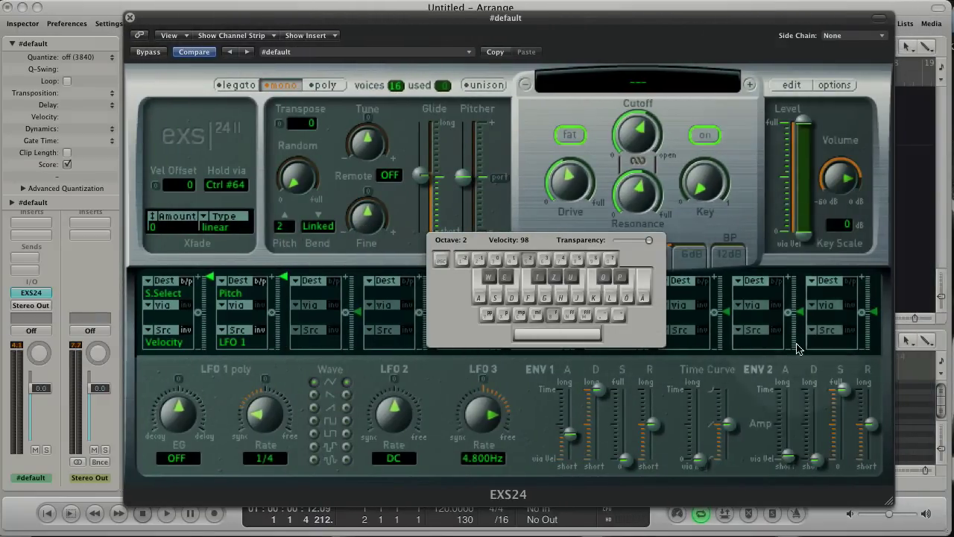
left_click_drag(605, 27, 597, 18)
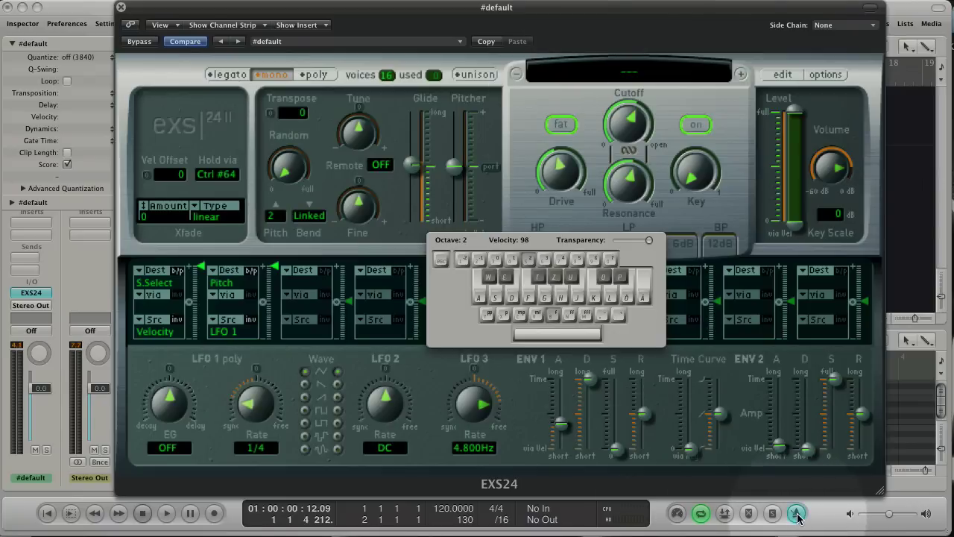
- During one playback pass, retune the filter Cutoff to 80.7% and Resonance to 56.6%
key("space")
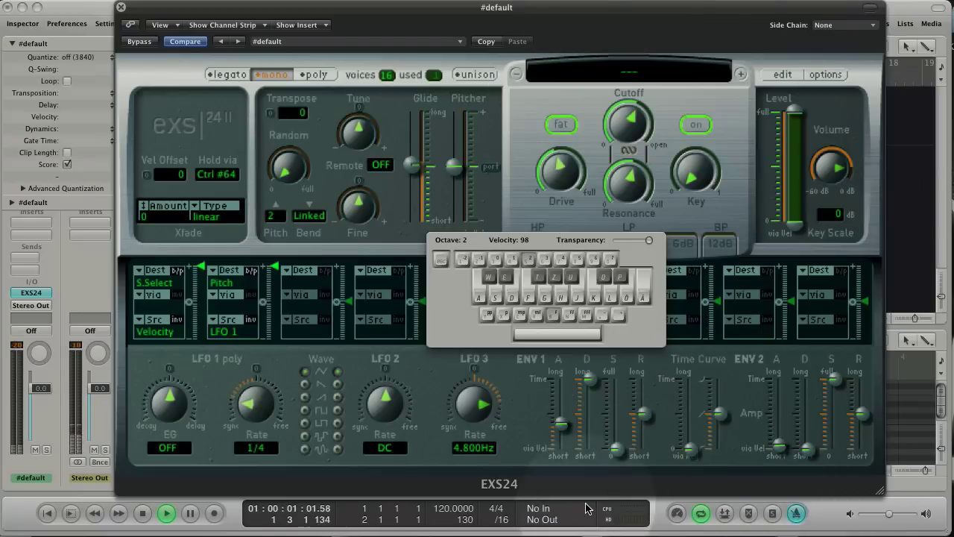
left_click_drag(555, 246, 597, 246)
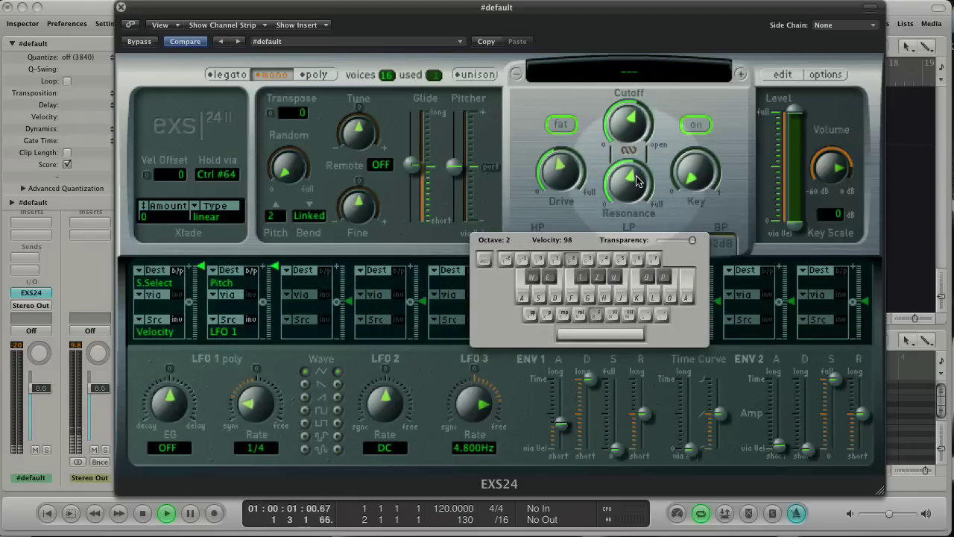
mouse_move(628, 111)
left_mouse_down()
mouse_move(630, 93)
mouse_move(626, 117)
left_mouse_up()
left_click_drag(628, 179, 629, 186)
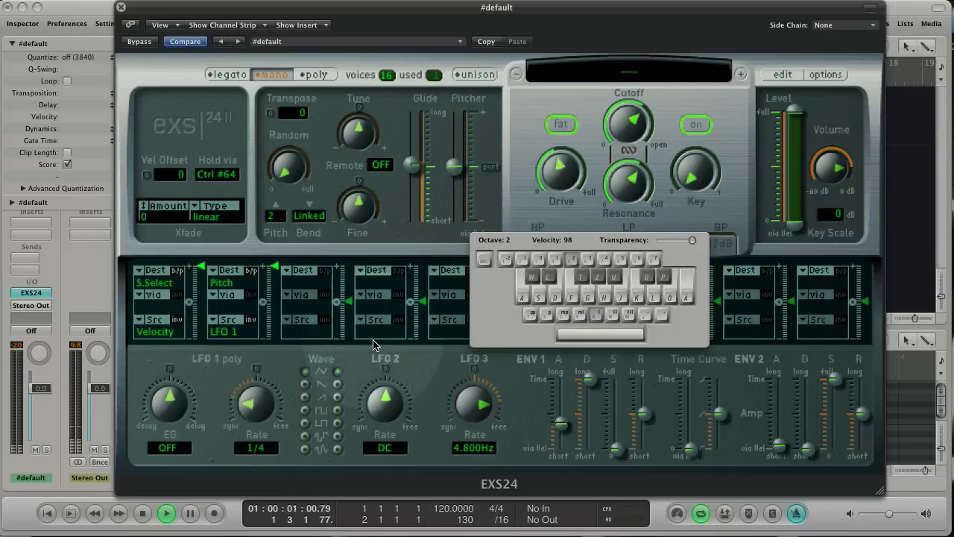
key("space")
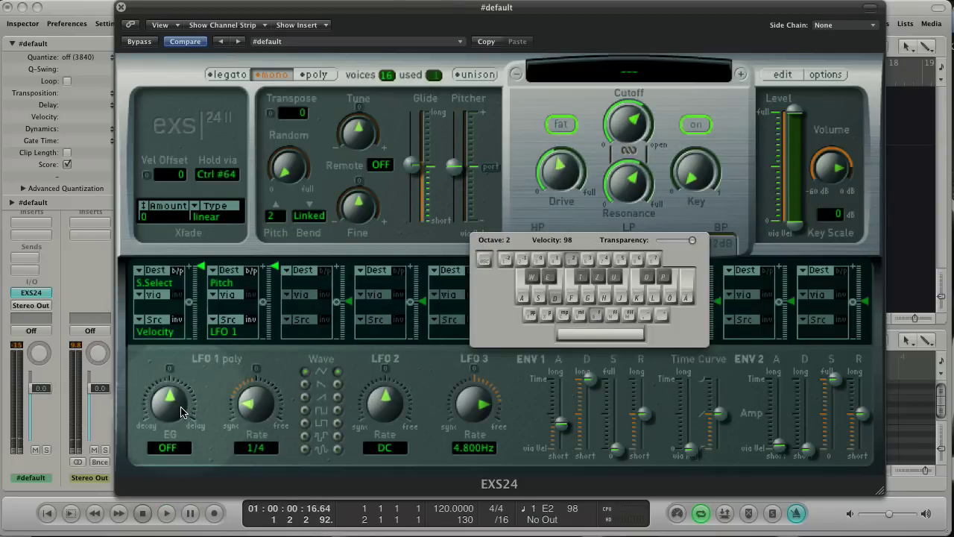
- Audition a 4400ms LFO 1 EG fade-in, then set EG to -4534ms for a decaying vibrato
left_click_drag(180, 405, 176, 369)
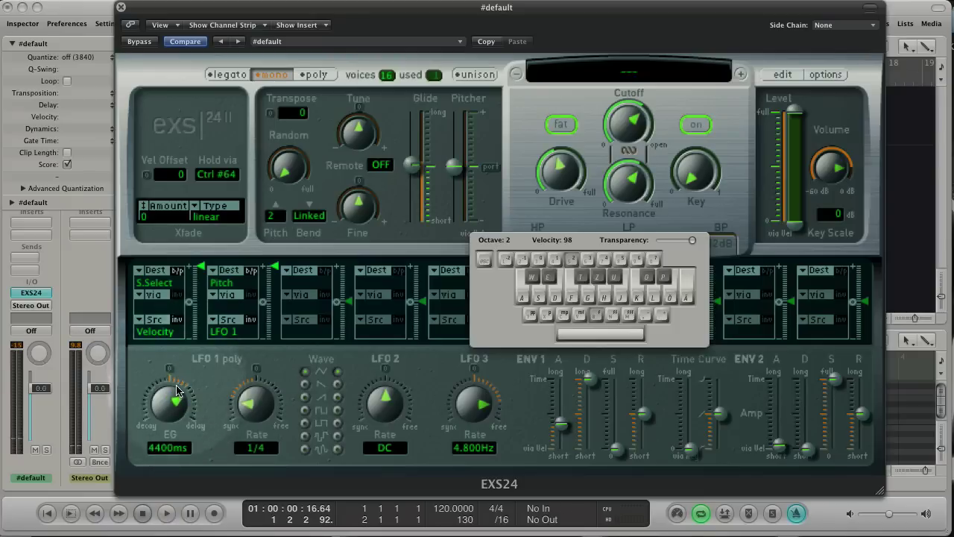
key("d")
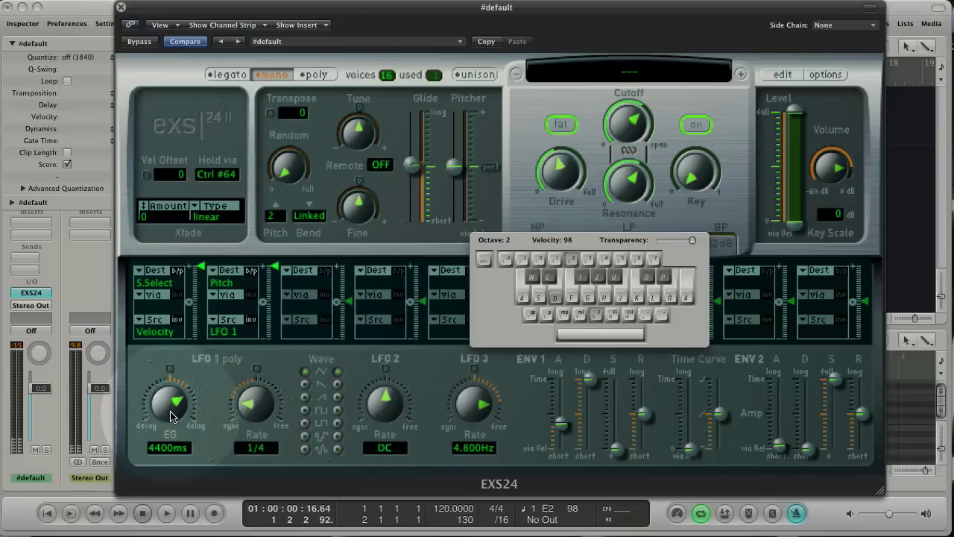
left_click_drag(170, 411, 183, 490)
key("d")
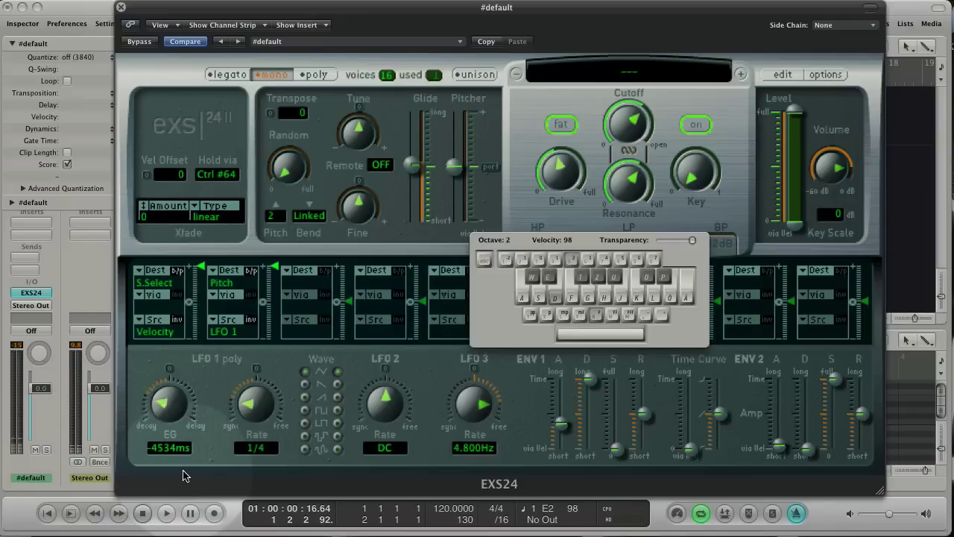
- Turn LFO 1 EG off and scale the Pitch slot via Env1 at -1200 cents
left_click(169, 402, "alt")
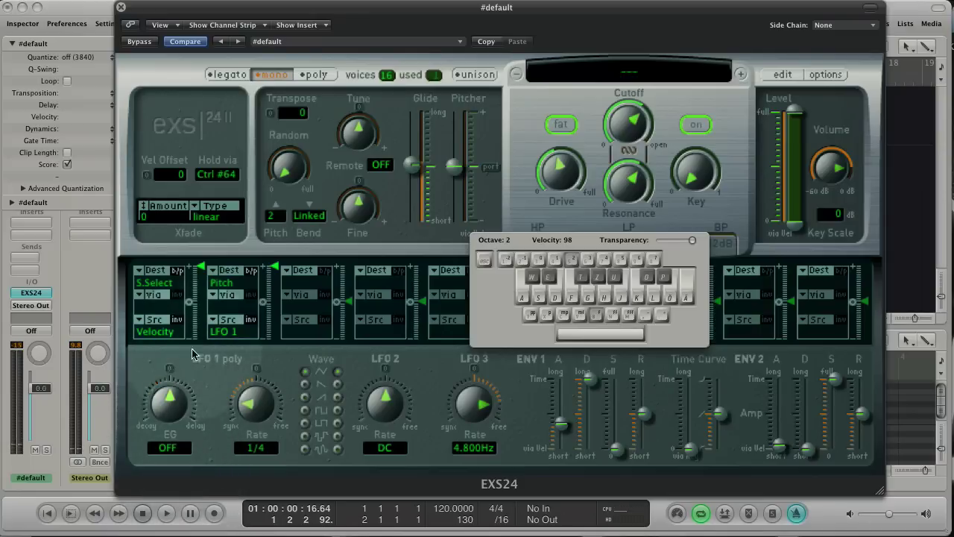
left_click(238, 311)
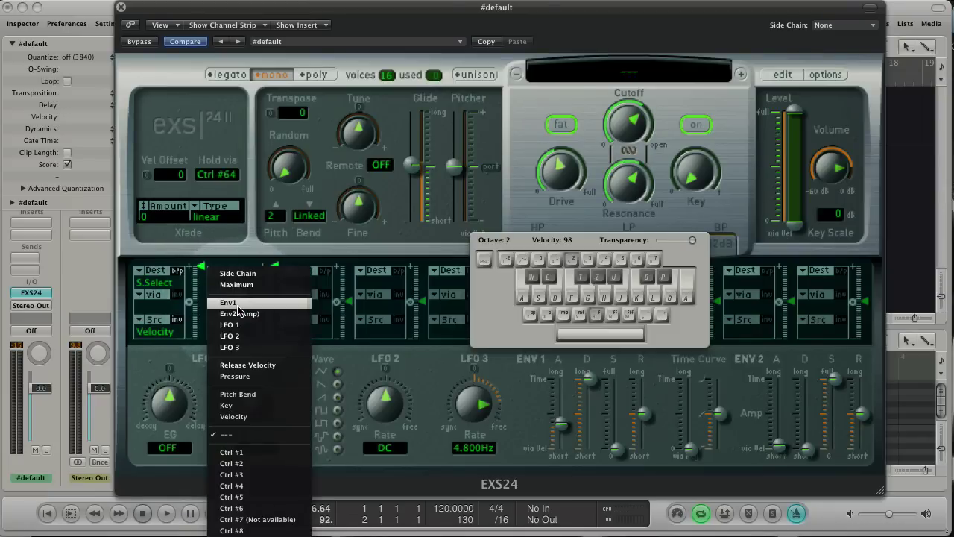
left_click(238, 305)
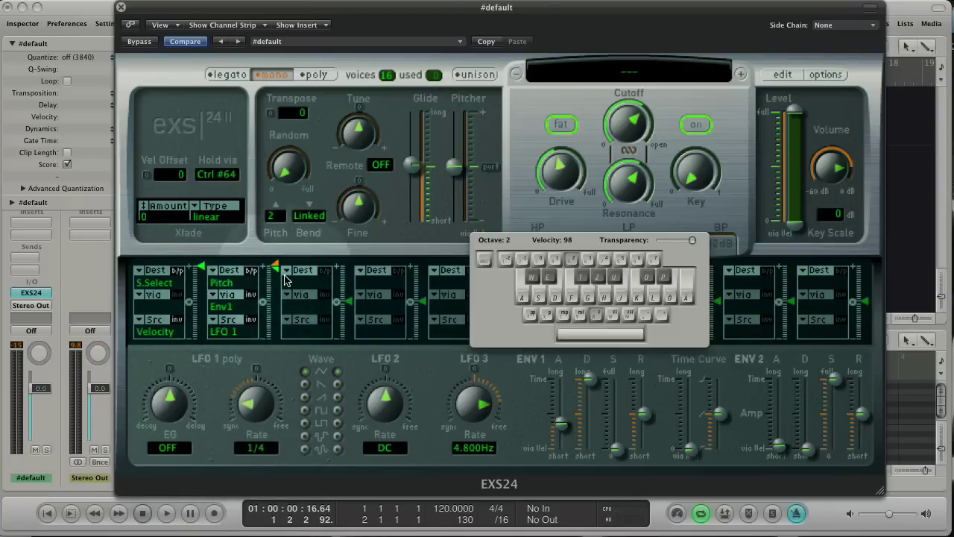
left_click_drag(275, 267, 270, 446)
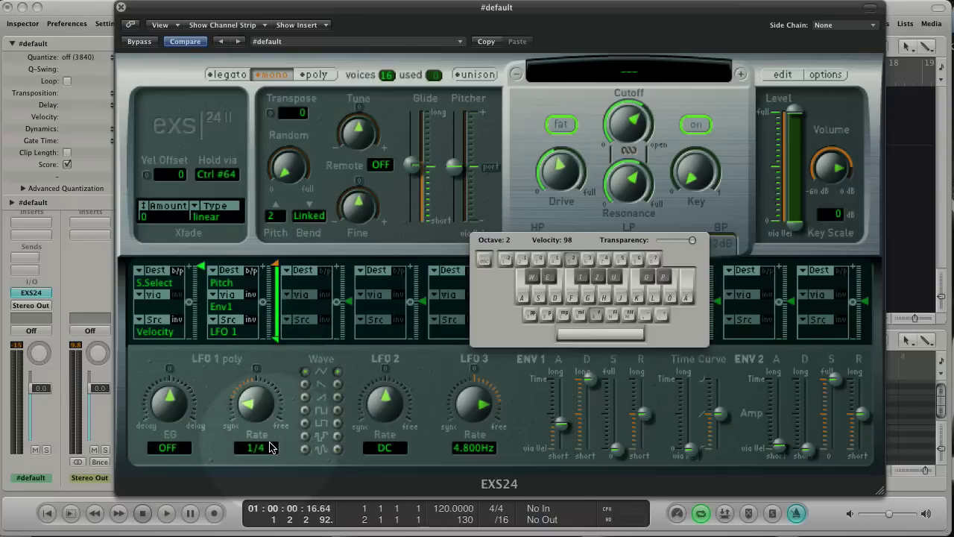
- Start playback, lengthen the Env1 attack to about 3001ms and shorten its decay
key("space")
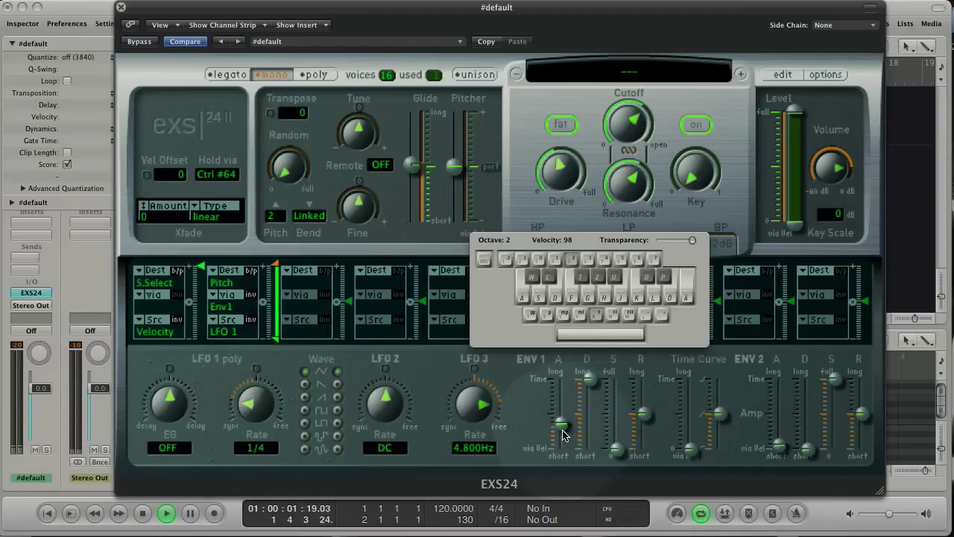
left_click_drag(562, 423, 564, 408)
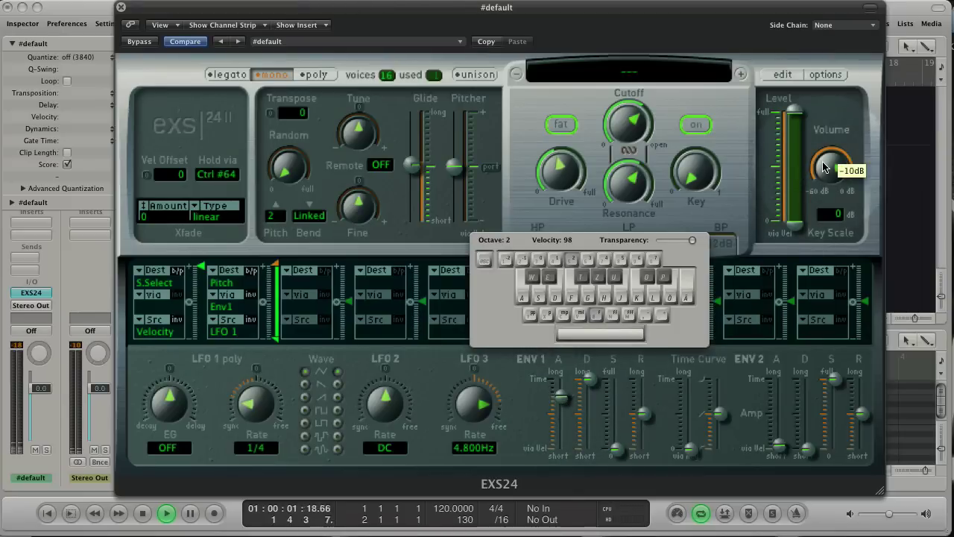
left_click_drag(598, 383, 594, 420)
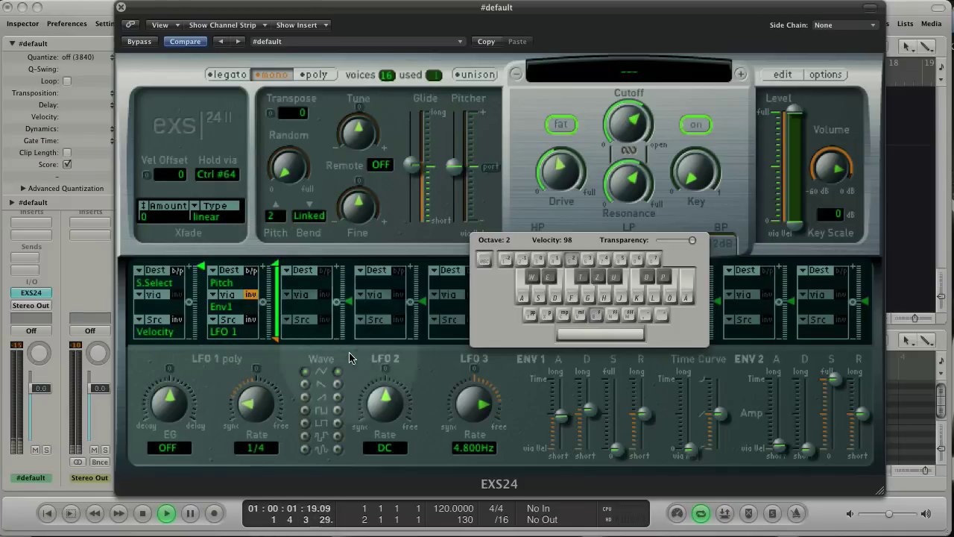
- Nudge Env1 attack, invert the LFO 1 source, lengthen decay to 3130.9ms, and toggle slot bypass
left_click_drag(561, 416, 561, 403)
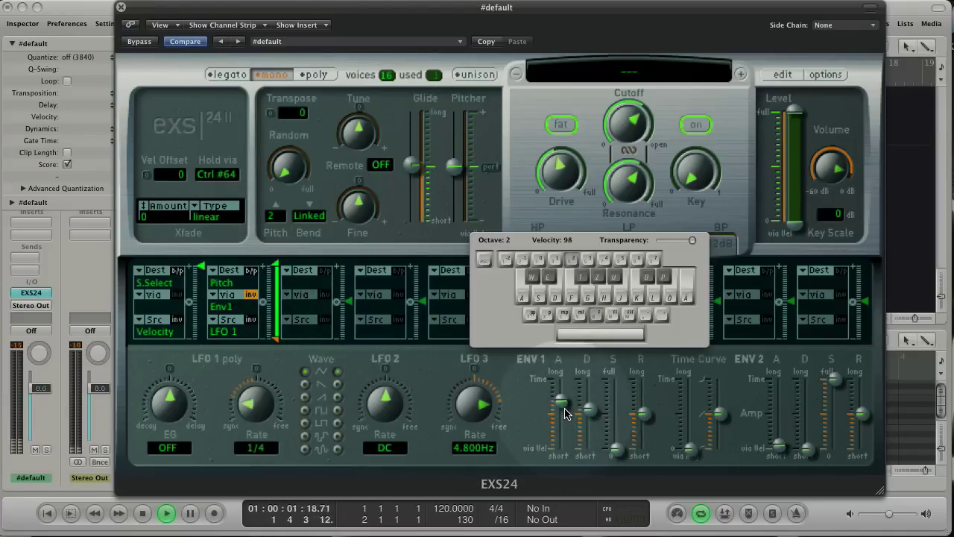
left_click(251, 319)
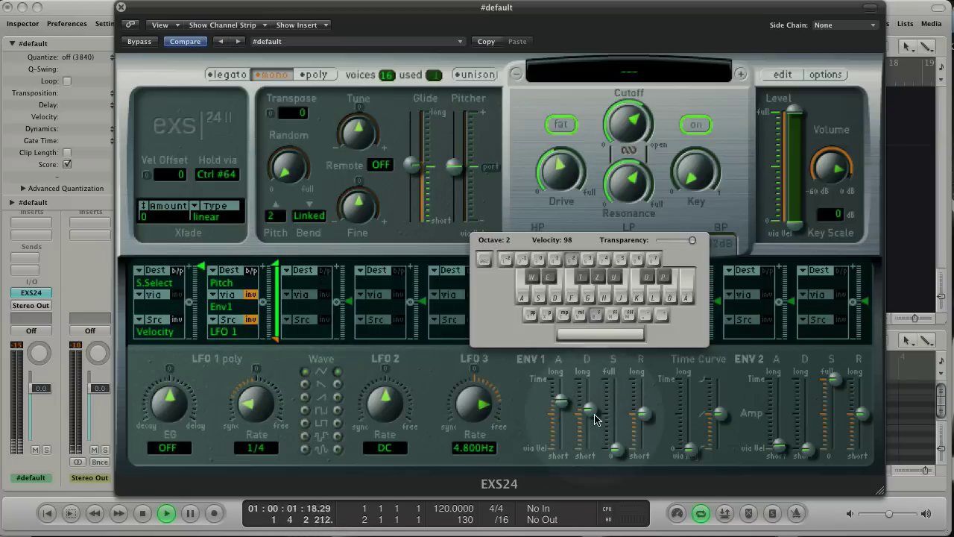
left_click_drag(589, 412, 595, 382)
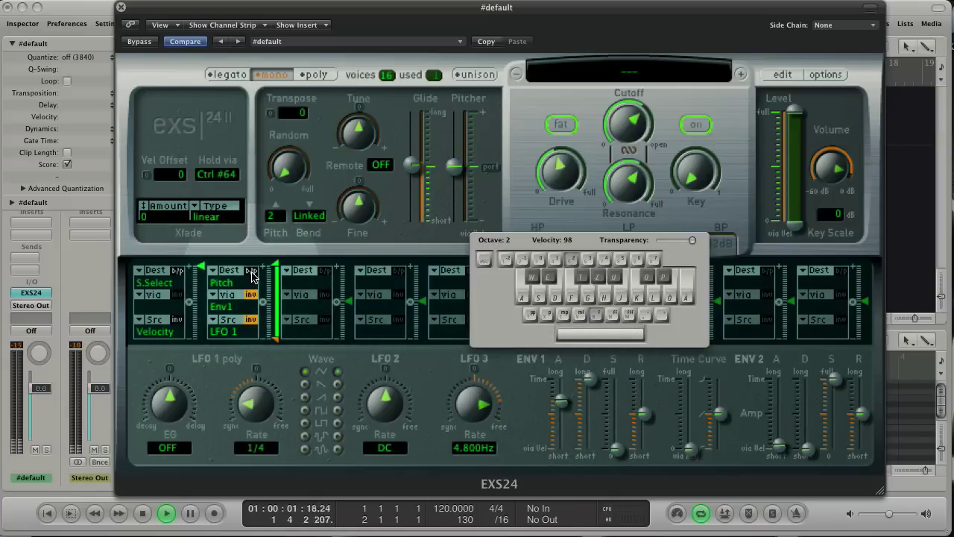
left_click(251, 271)
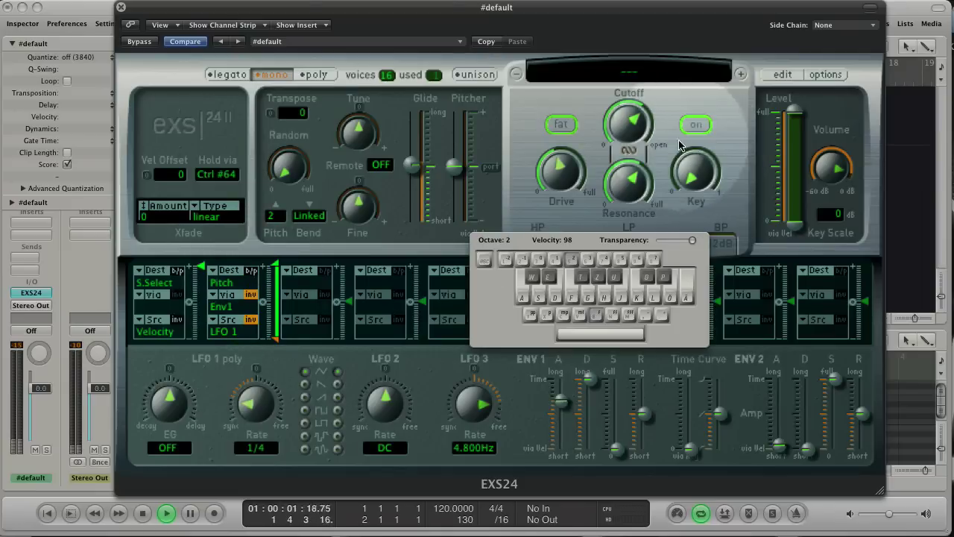
- Lower filter resonance, trim the Env1 attack, and reduce the via amount to about -760 cents
mouse_move(629, 176)
mouse_move(628, 126)
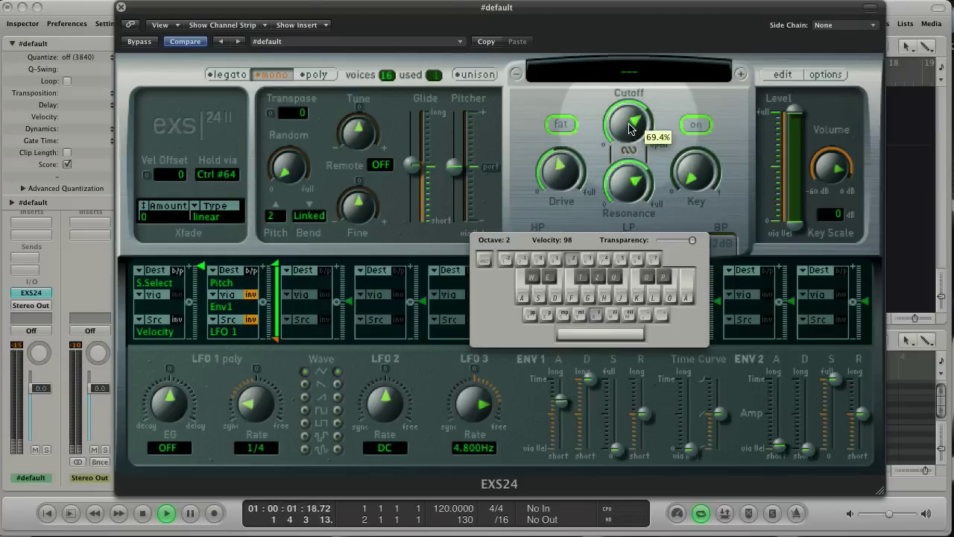
left_click_drag(628, 175, 628, 196)
left_click_drag(561, 417, 564, 399)
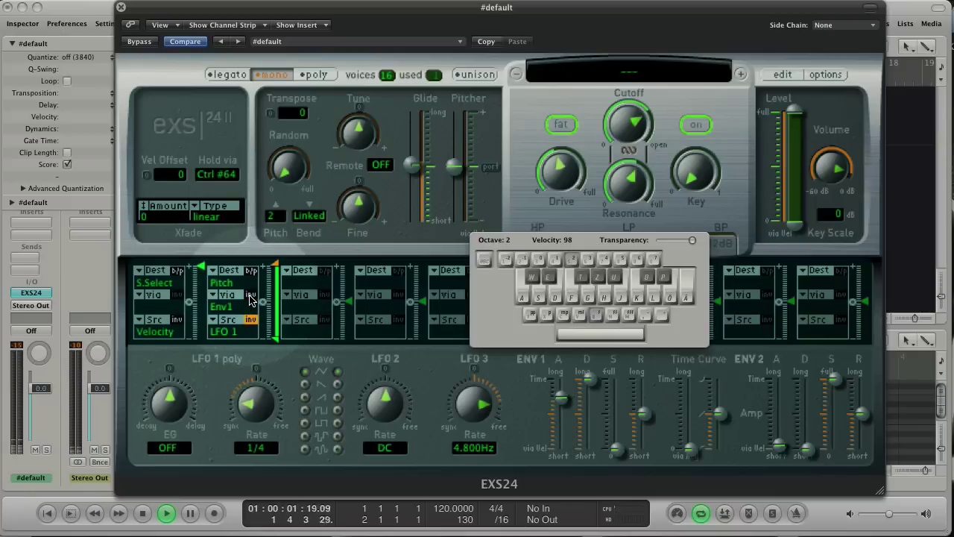
mouse_move(274, 272)
left_mouse_down()
mouse_move(282, 410)
mouse_move(274, 341)
left_mouse_up()
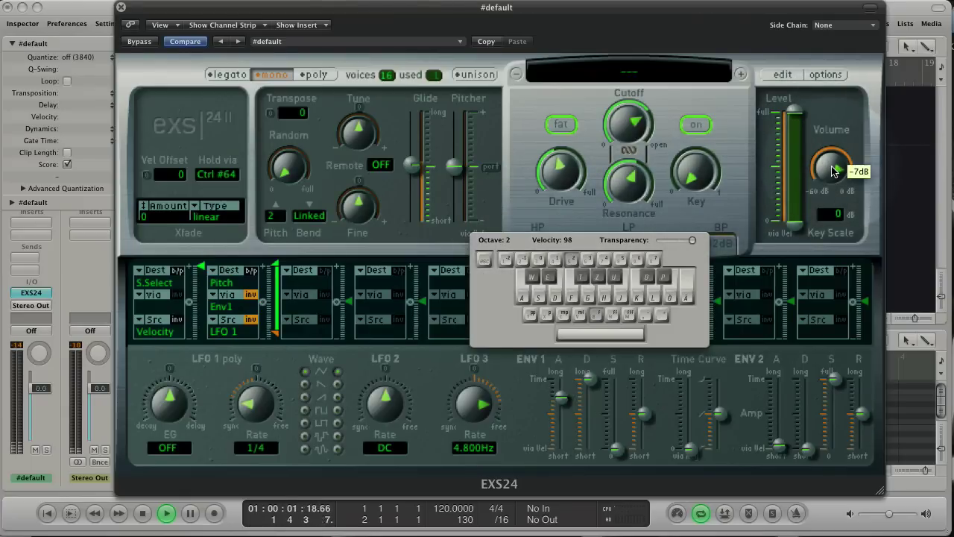
- Raise the EXS24 filter Cutoff to about 75–79% while the loop plays
mouse_move(626, 134)
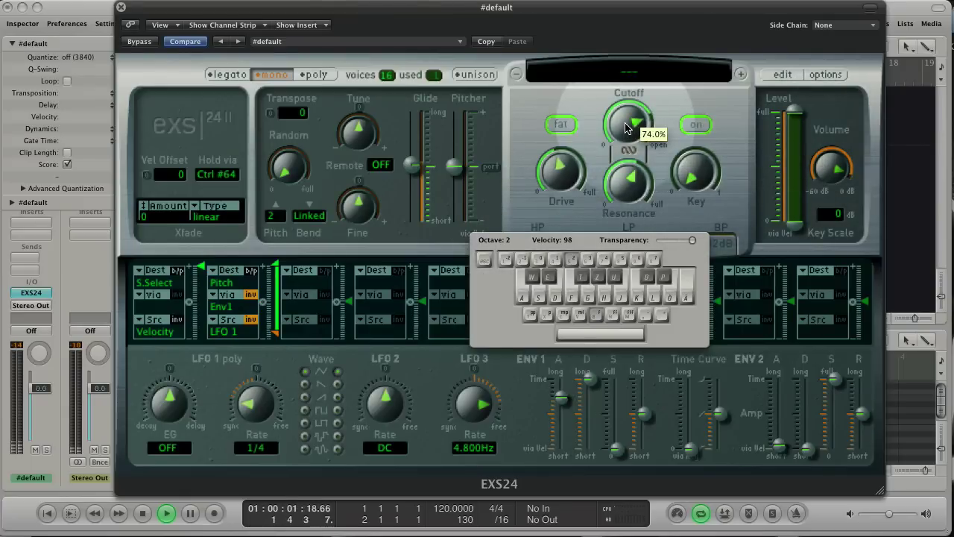
left_click_drag(626, 129, 626, 117)
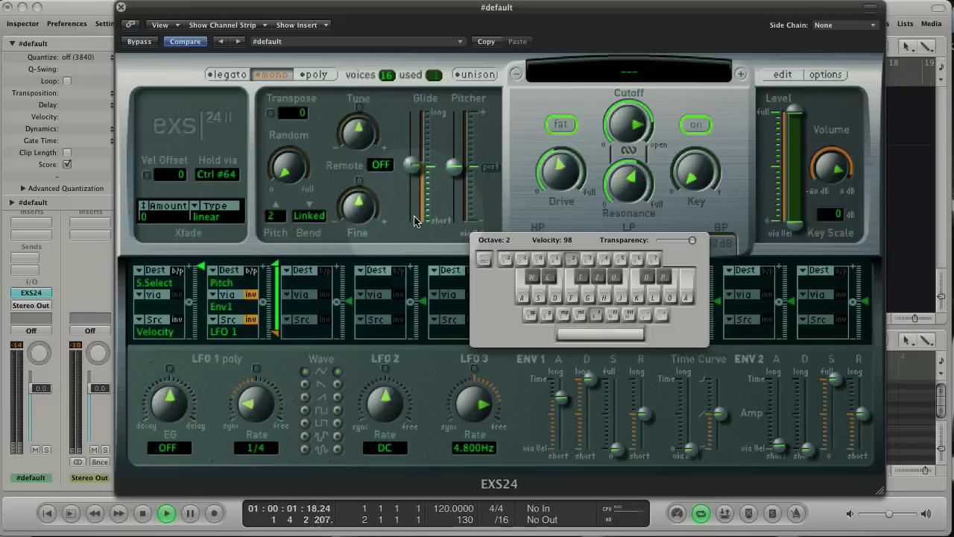